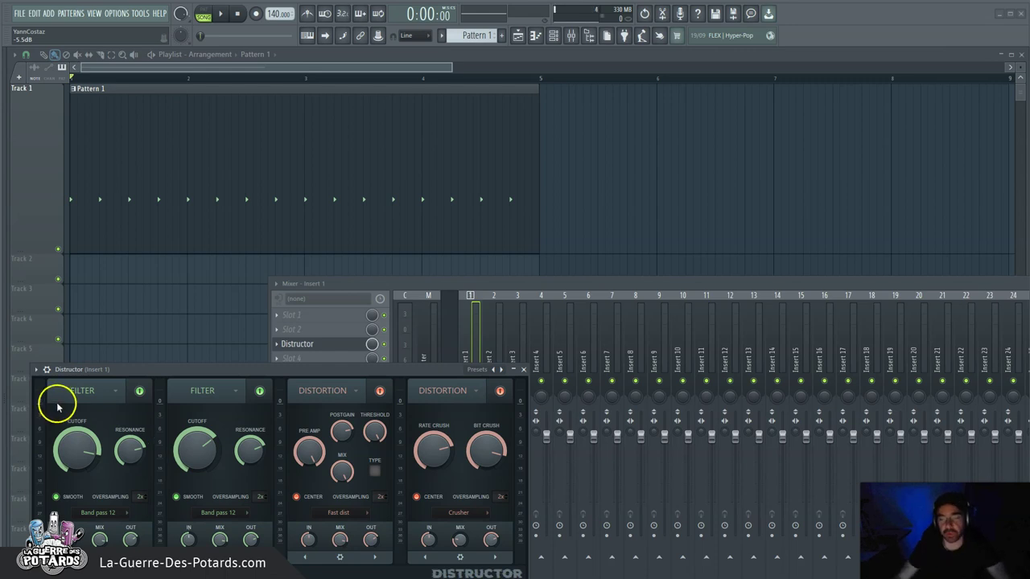
Step: Examine the Distructor effect on mixer insert 1, its filter and distortion modules and the first module's list of filter types
{"action": "left_click", "coordinate": [515, 288]}
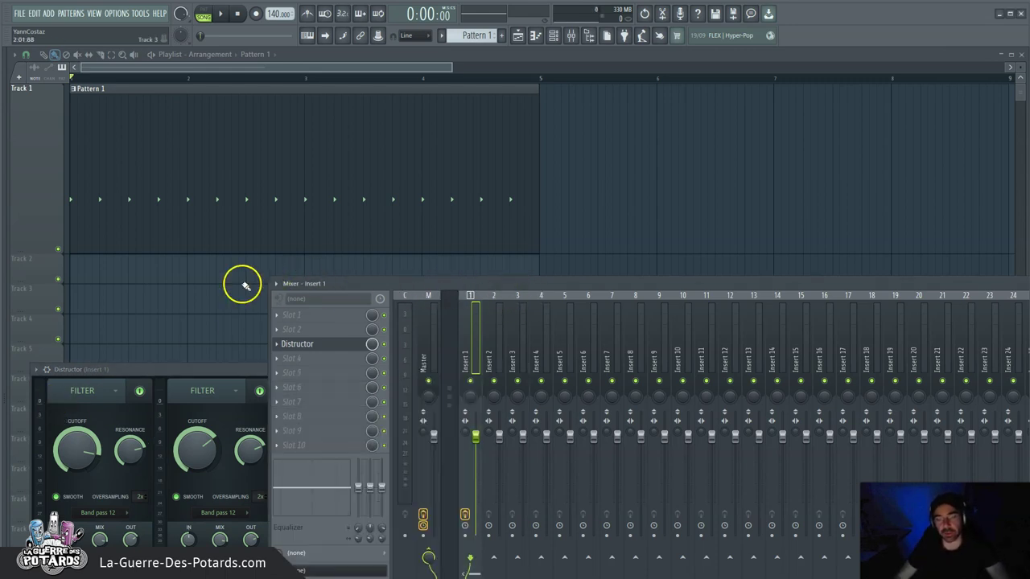
{"action": "left_click", "coordinate": [168, 384]}
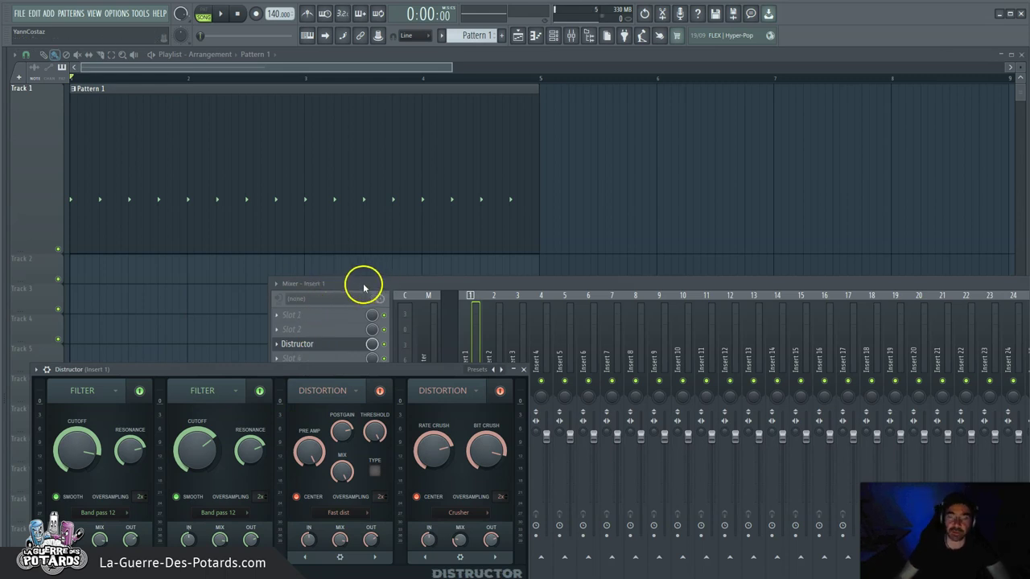
{"action": "left_click", "coordinate": [299, 343]}
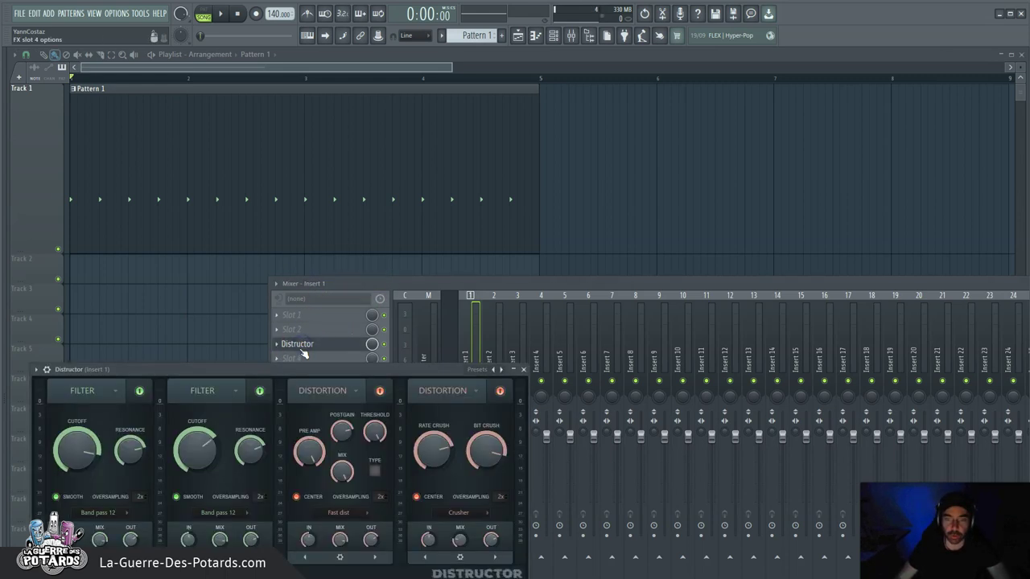
{"action": "left_click_drag", "start_coordinate": [285, 371], "coordinate": [316, 377]}
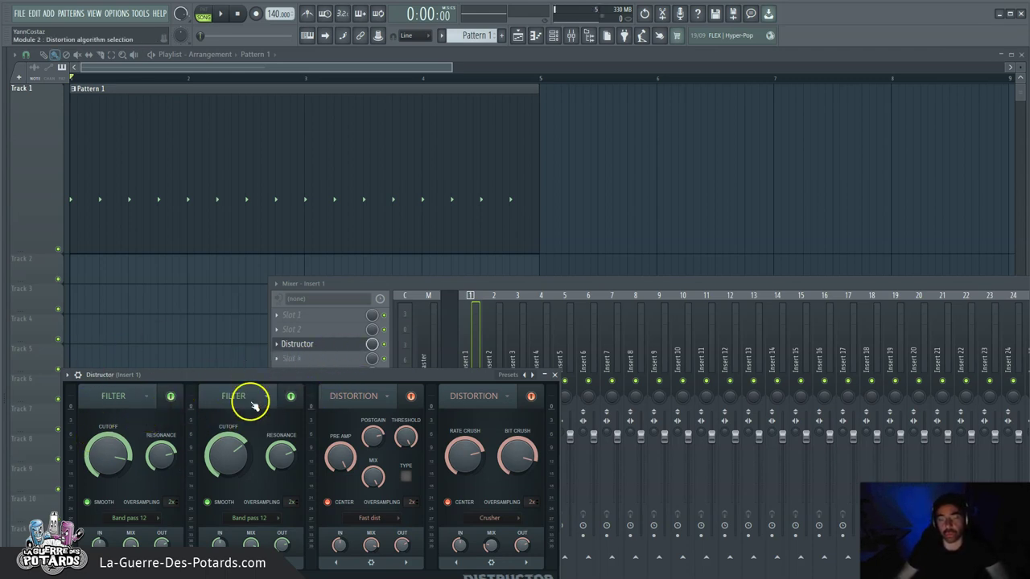
{"action": "mouse_move", "coordinate": [105, 448]}
{"action": "left_mouse_down"}
{"action": "mouse_move", "coordinate": [120, 439]}
{"action": "mouse_move", "coordinate": [107, 471]}
{"action": "mouse_move", "coordinate": [110, 441]}
{"action": "left_mouse_up"}
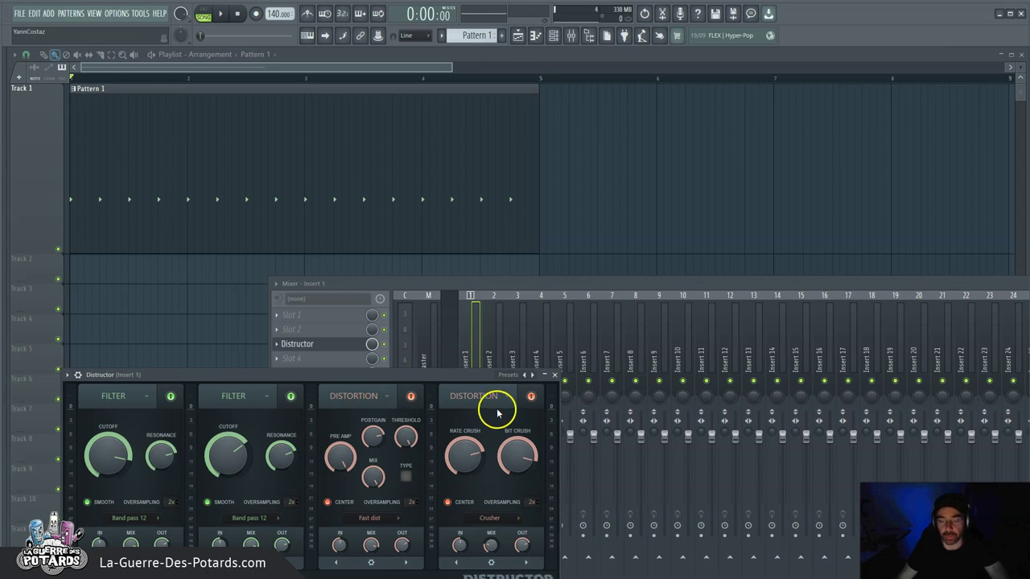
{"action": "left_click", "coordinate": [131, 518]}
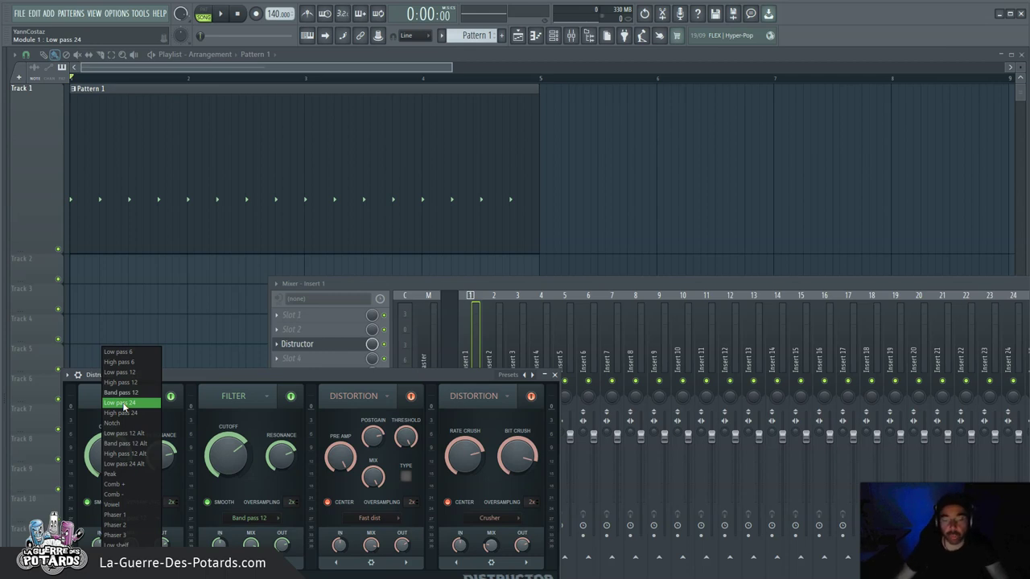
{"action": "left_click", "coordinate": [59, 482]}
{"action": "left_click_drag", "start_coordinate": [221, 377], "coordinate": [216, 360]}
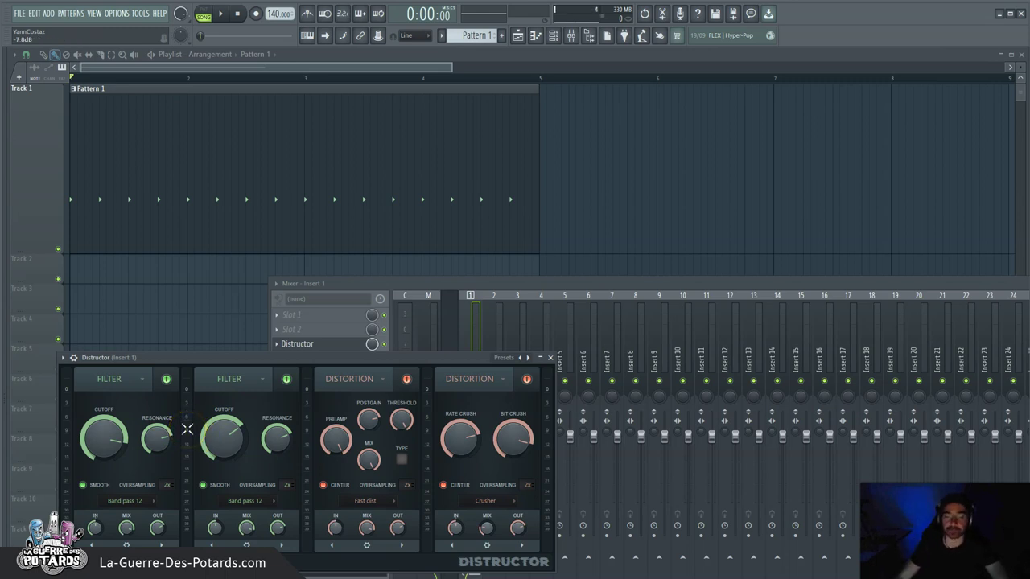
{"action": "left_click_drag", "start_coordinate": [258, 358], "coordinate": [254, 371]}
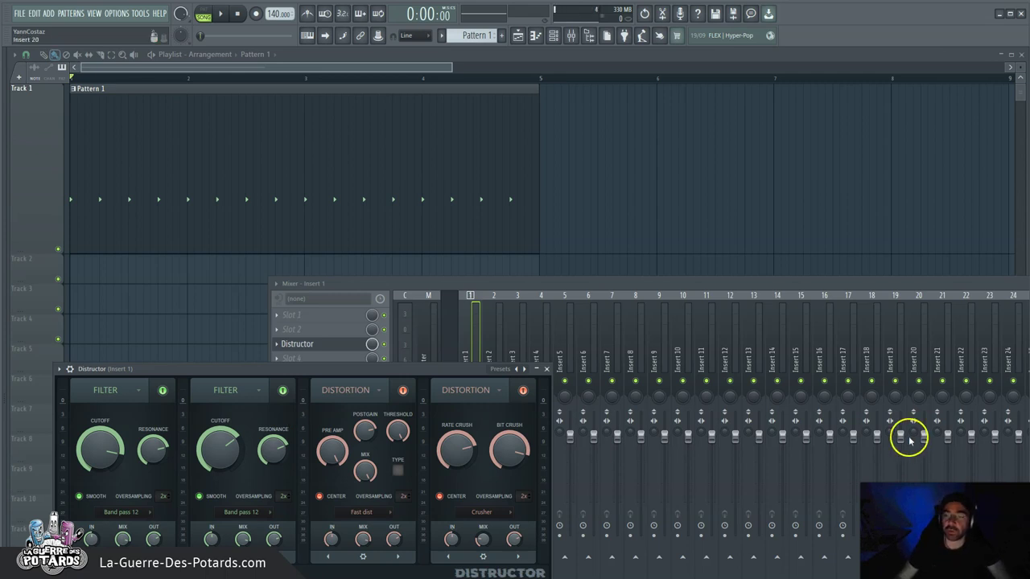
Step: Listen to the pattern with the Distructor effect bypassed on insert 1, and bring the effect's window back to the front
{"action": "left_click", "coordinate": [602, 281]}
{"action": "left_click", "coordinate": [384, 344]}
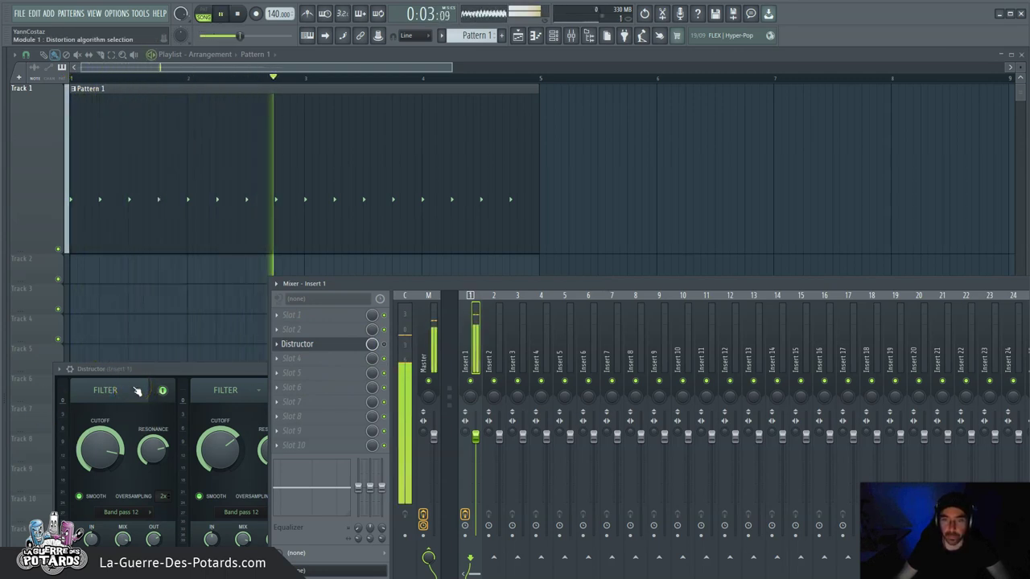
{"action": "key", "text": "space"}
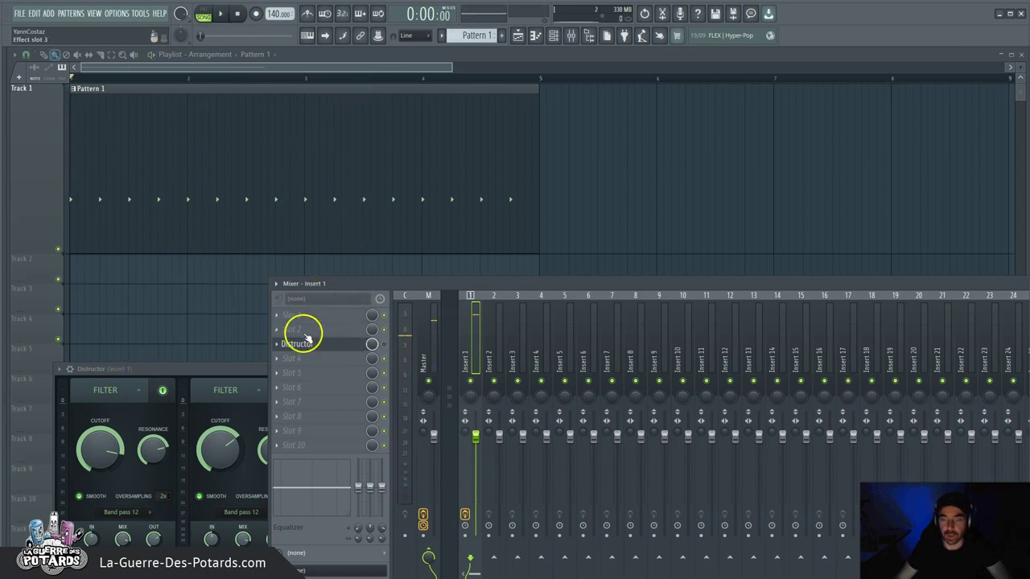
{"action": "left_click", "coordinate": [237, 370]}
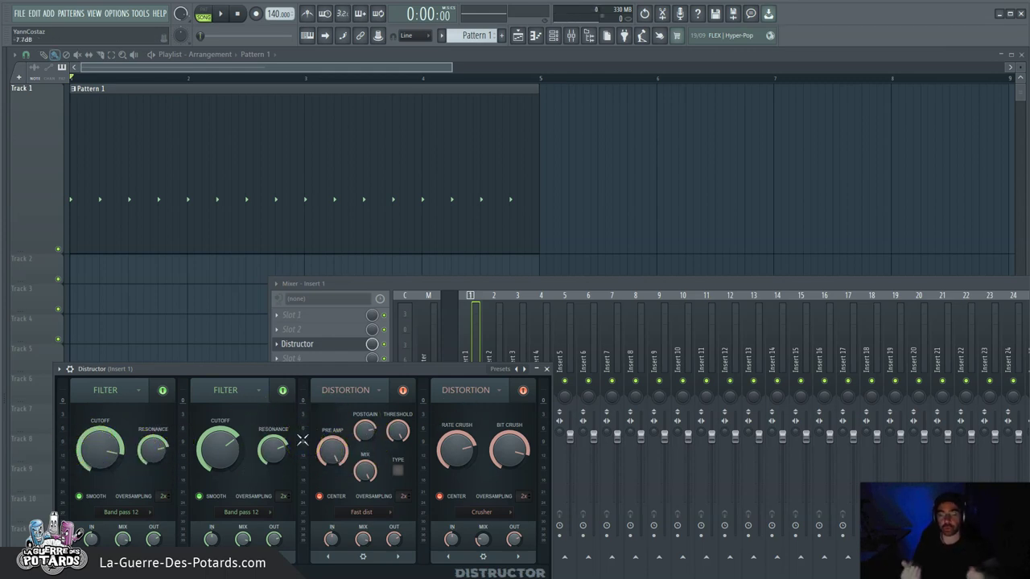
Step: Play the pattern and adjust the cutoff and resonance of both Band pass 12 filters in Distructor
{"action": "key", "text": "space"}
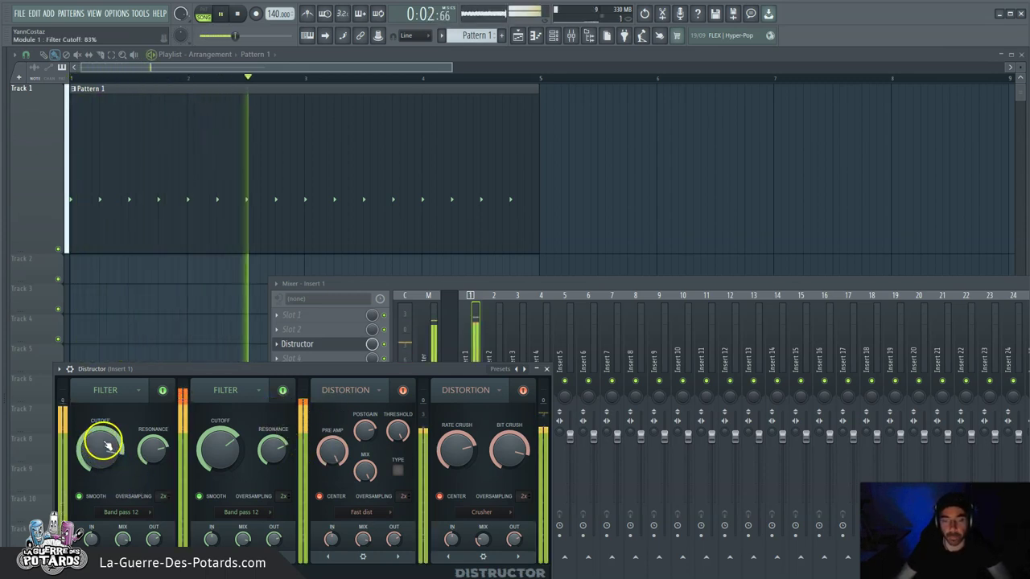
{"action": "left_click_drag", "start_coordinate": [117, 481], "coordinate": [176, 32]}
{"action": "left_click_drag", "start_coordinate": [149, 447], "coordinate": [161, 420]}
{"action": "left_click_drag", "start_coordinate": [216, 457], "coordinate": [218, 389]}
{"action": "left_click_drag", "start_coordinate": [277, 457], "coordinate": [275, 519]}
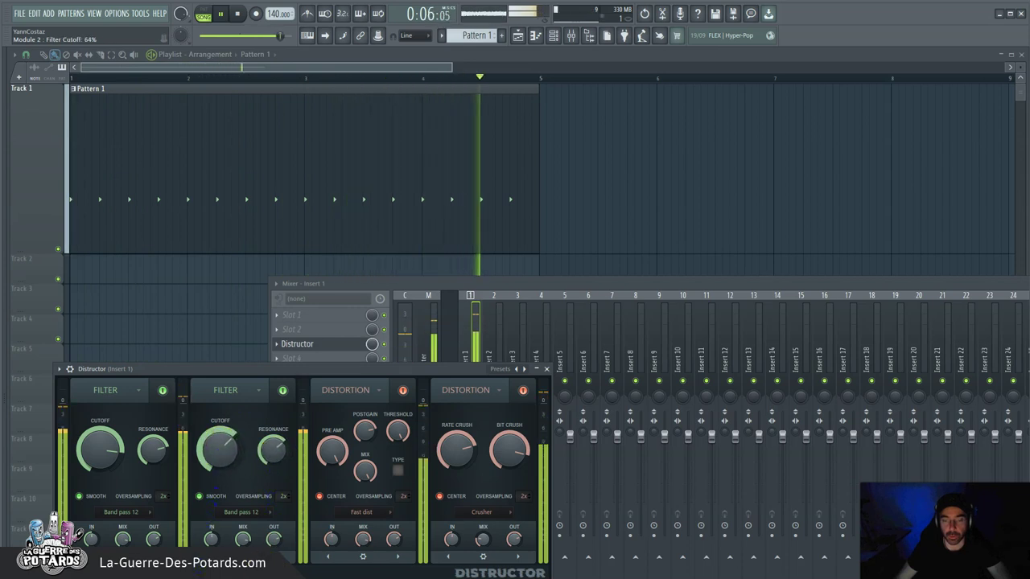
Step: Adjust the rate crush and bit crush amounts of Distructor's Crusher module and stop playback
{"action": "left_click_drag", "start_coordinate": [454, 439], "coordinate": [455, 462]}
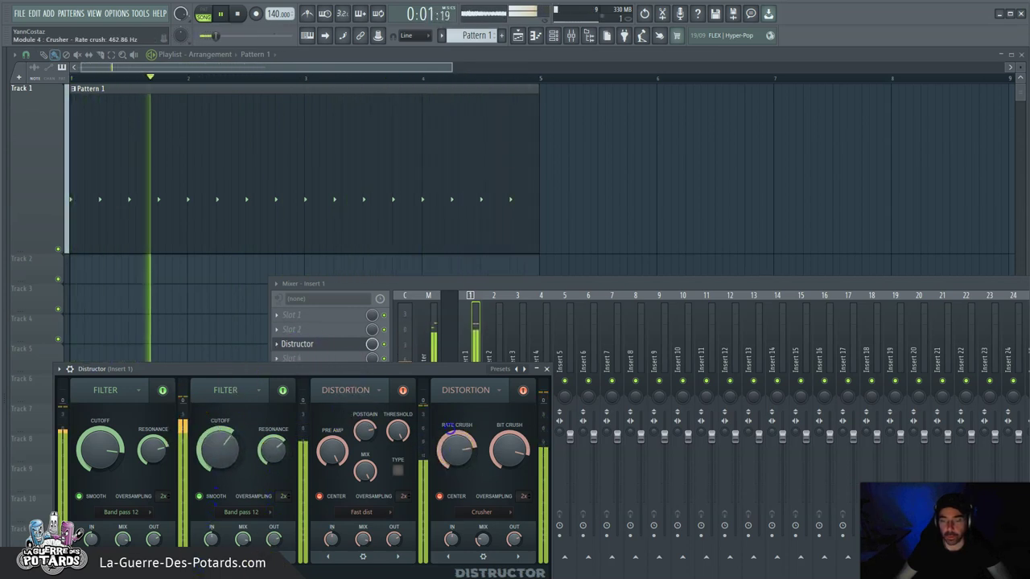
{"action": "mouse_move", "coordinate": [509, 448]}
{"action": "left_mouse_down"}
{"action": "mouse_move", "coordinate": [515, 477]}
{"action": "mouse_move", "coordinate": [510, 87]}
{"action": "mouse_move", "coordinate": [492, 340]}
{"action": "mouse_move", "coordinate": [421, 146]}
{"action": "mouse_move", "coordinate": [363, 555]}
{"action": "mouse_move", "coordinate": [371, 437]}
{"action": "mouse_move", "coordinate": [510, 439]}
{"action": "left_mouse_up"}
{"action": "key", "text": "space"}
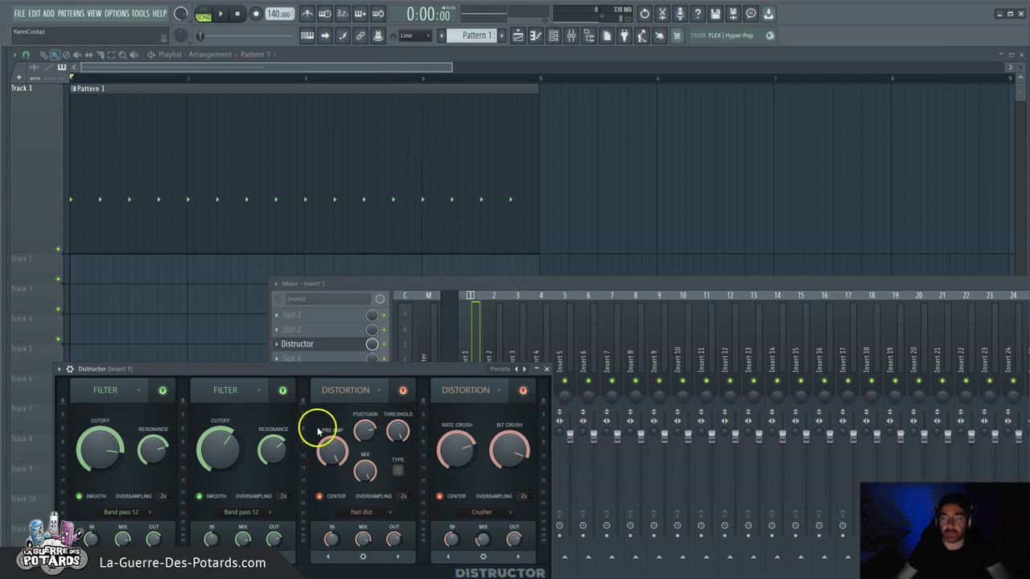
Step: Turn the Distructor slot's mix level on insert 1 fully down and initialize the song with this position
{"action": "key", "text": "F12"}
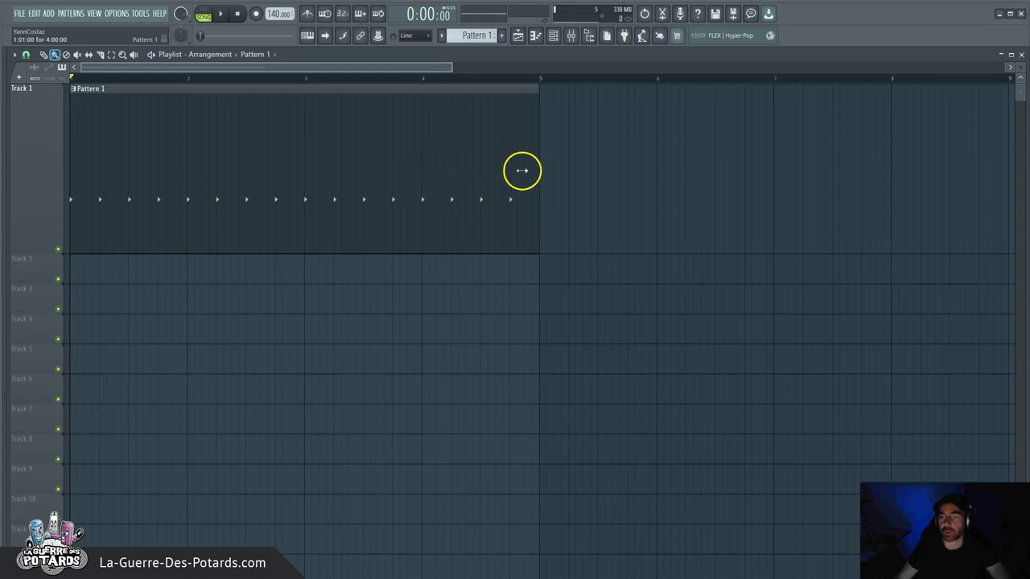
{"action": "key", "text": "F9"}
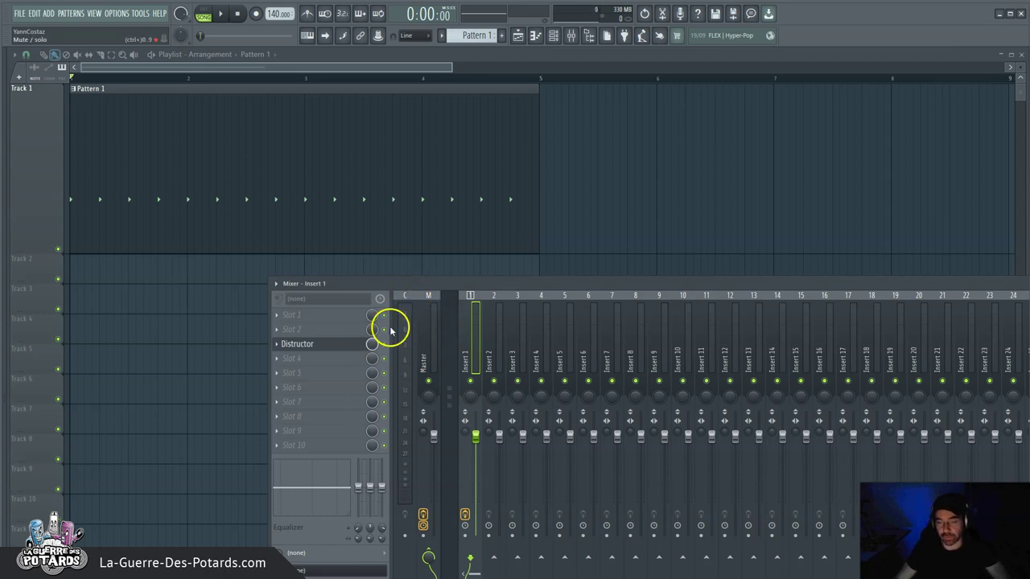
{"action": "left_click_drag", "start_coordinate": [369, 347], "coordinate": [386, 476]}
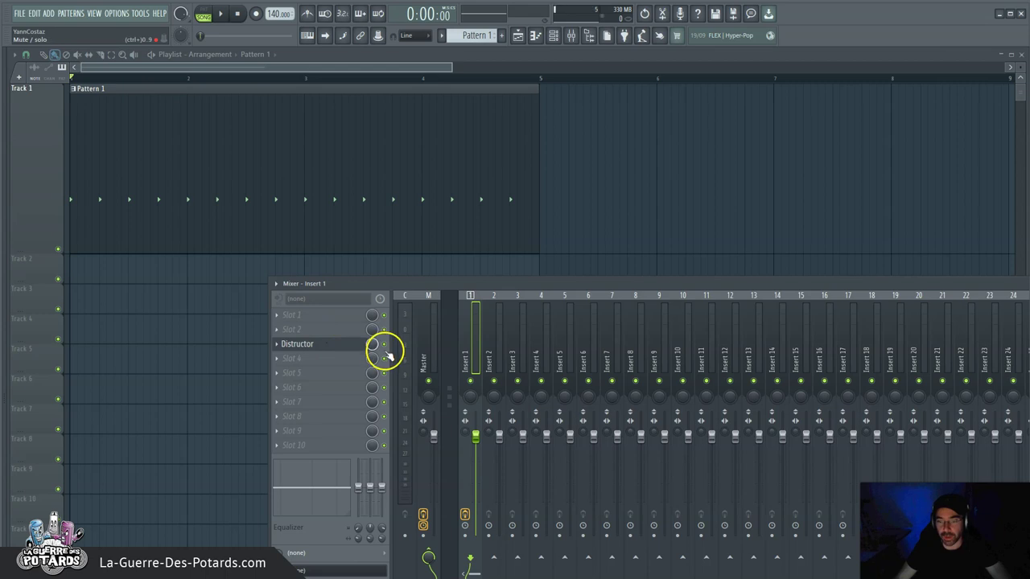
{"action": "left_click", "coordinate": [341, 346]}
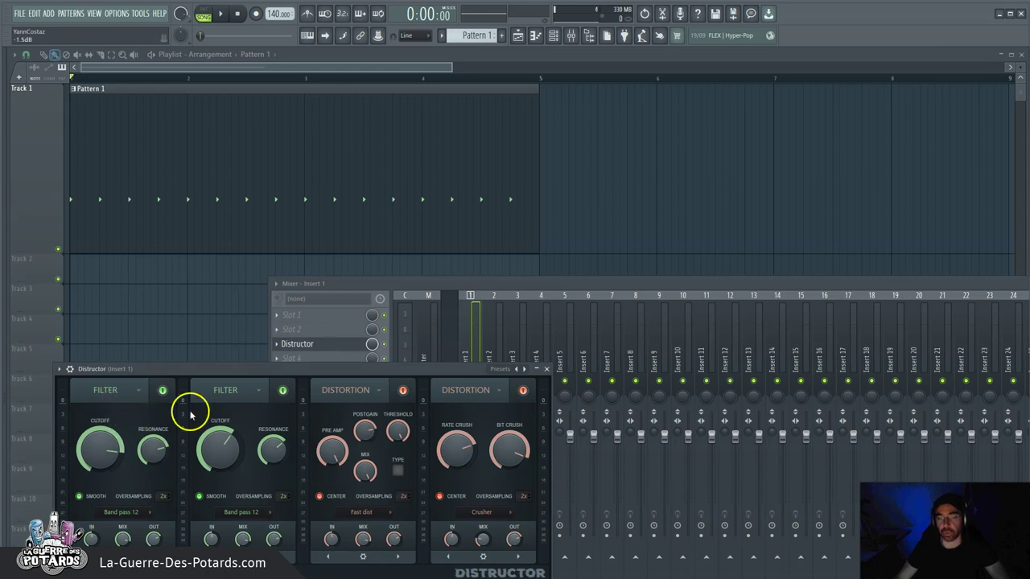
{"action": "left_click", "coordinate": [546, 369]}
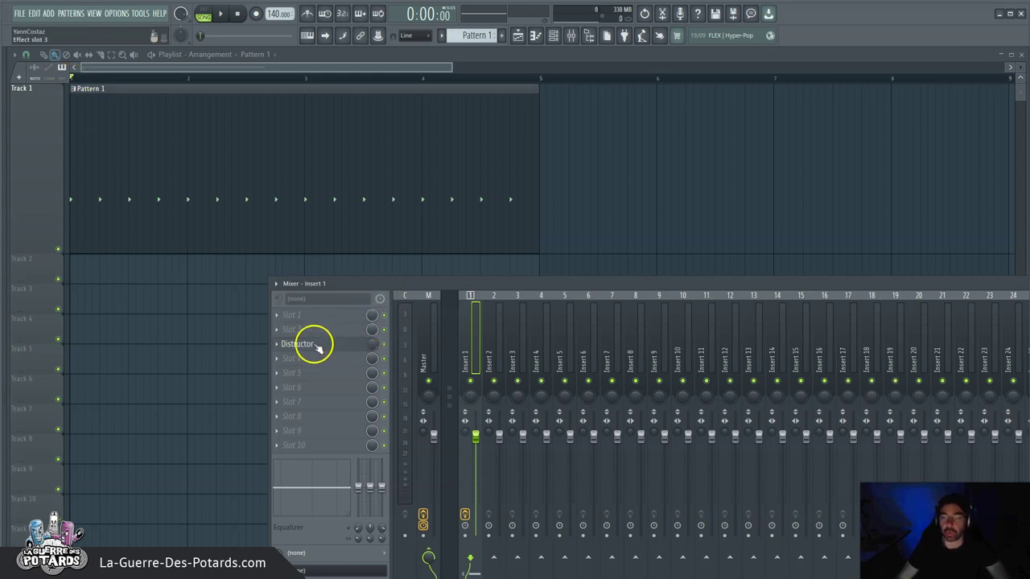
{"action": "right_click", "coordinate": [370, 347]}
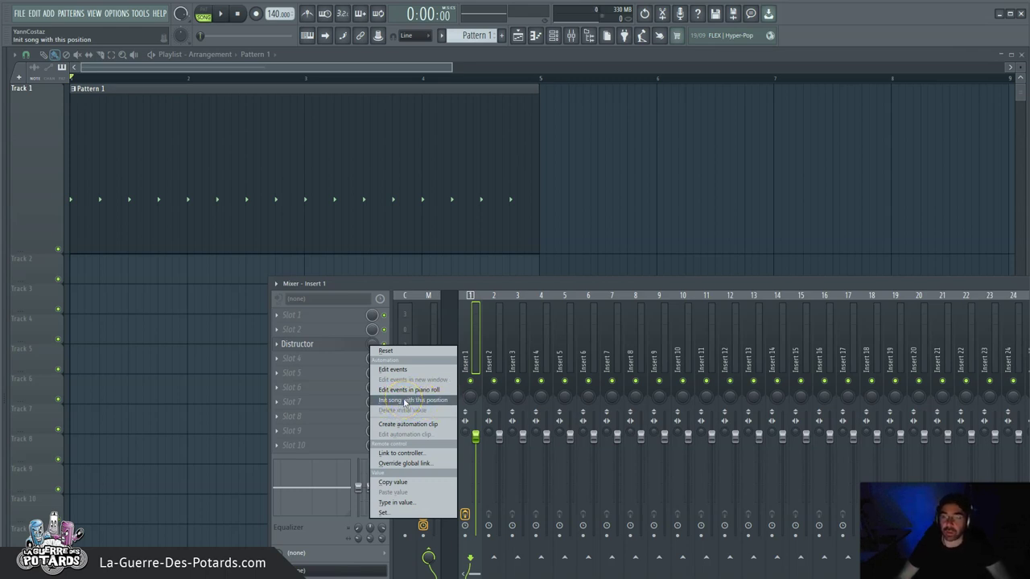
{"action": "left_click", "coordinate": [399, 400]}
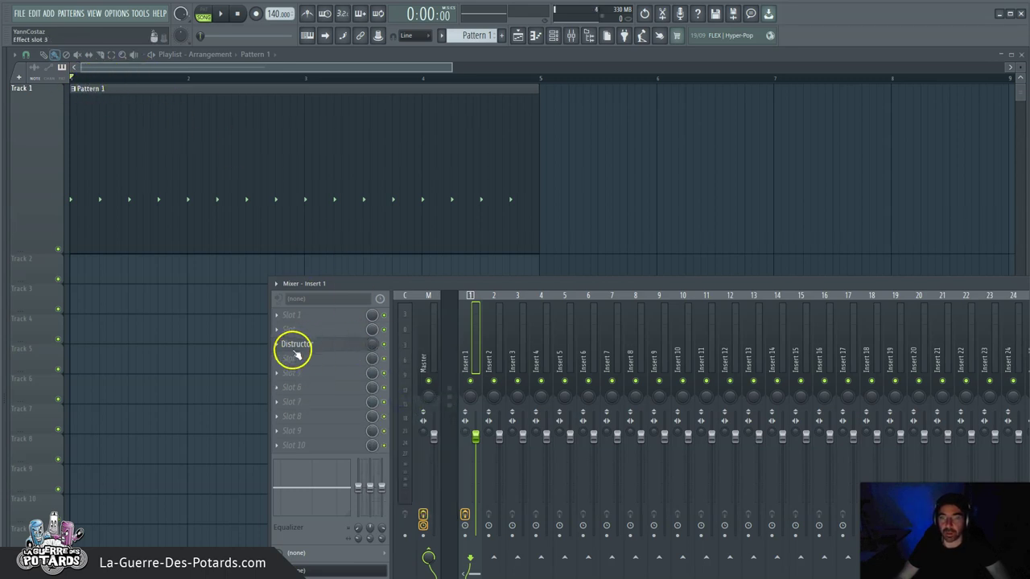
Step: Play the pattern briefly to check the sound with Distructor's mix level fully down
{"action": "key", "text": "F9"}
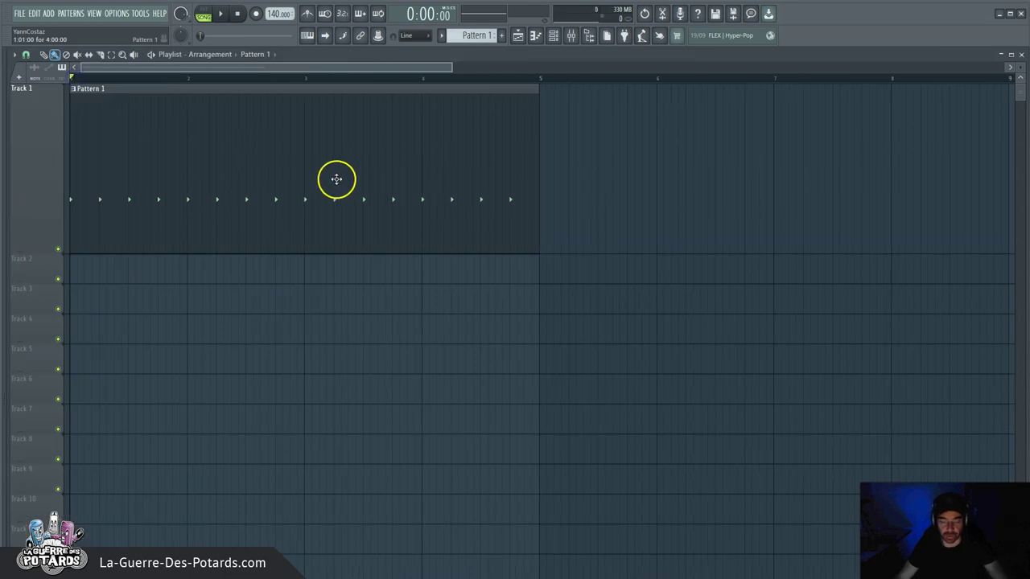
{"action": "key", "text": "F9"}
{"action": "key", "text": "space"}
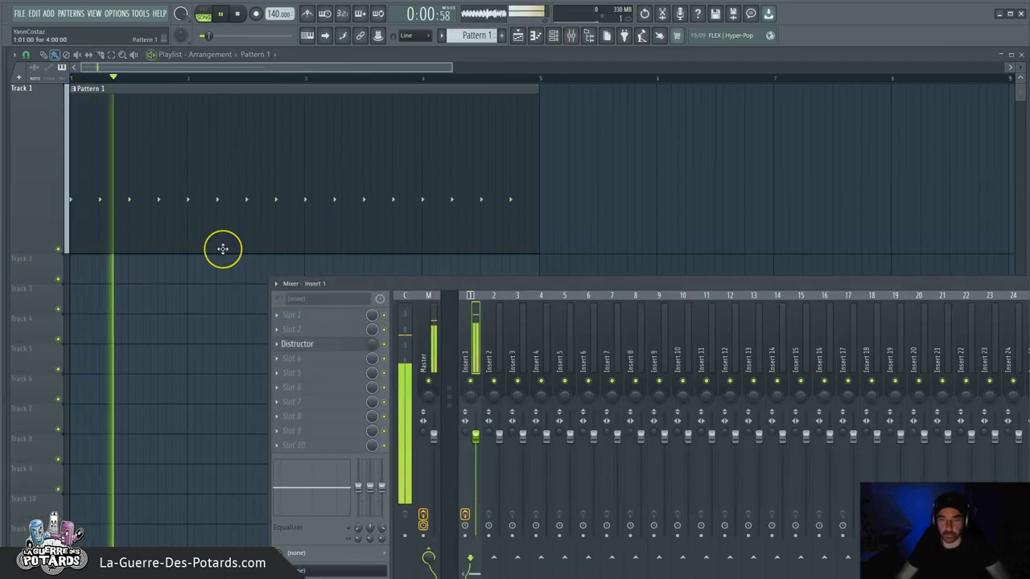
{"action": "key", "text": "space"}
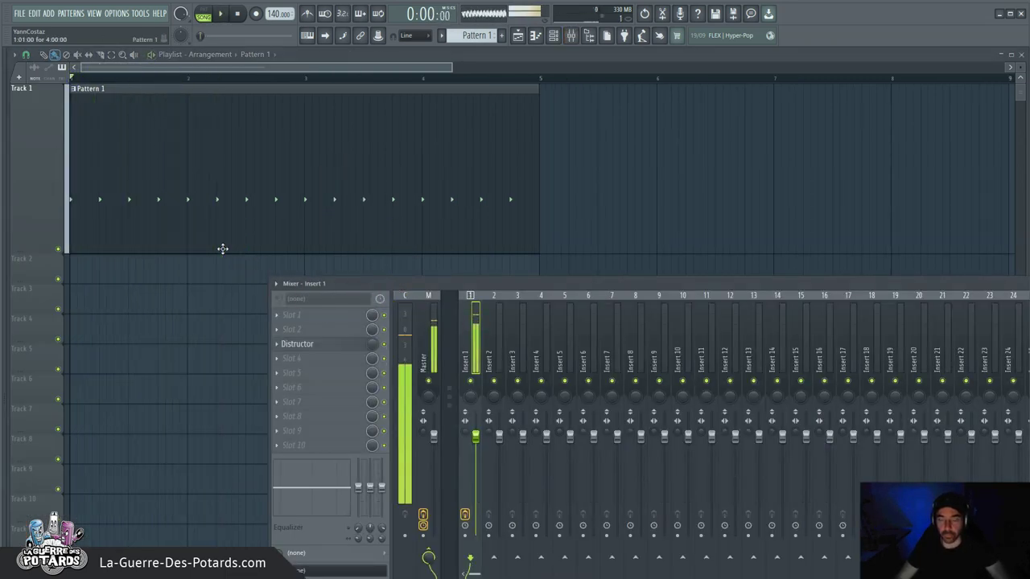
Step: Enlarge playlist Track 2 and create an automation clip for the Distructor slot's mix level
{"action": "left_click_drag", "start_coordinate": [46, 283], "coordinate": [37, 434]}
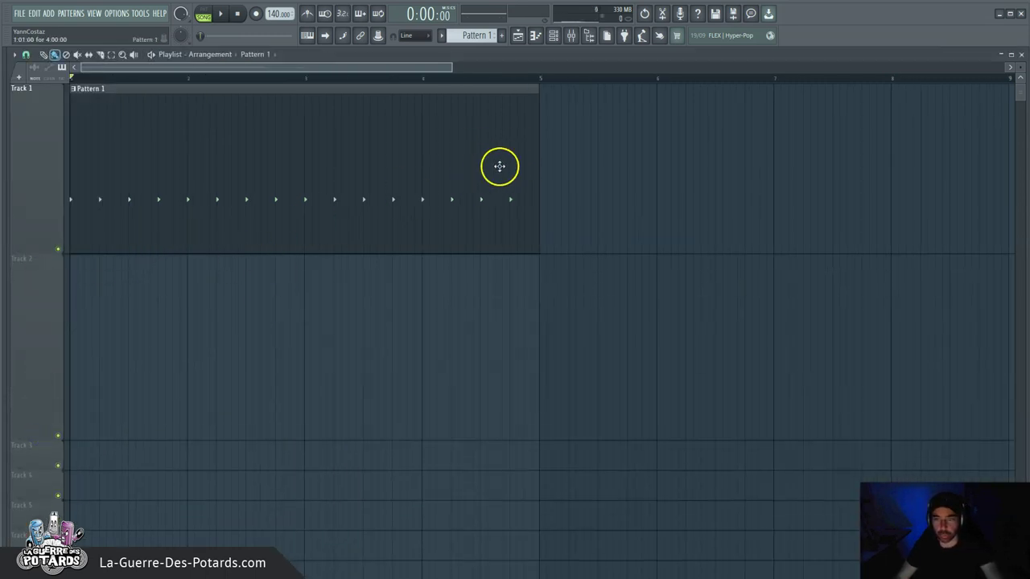
{"action": "key", "text": "F9"}
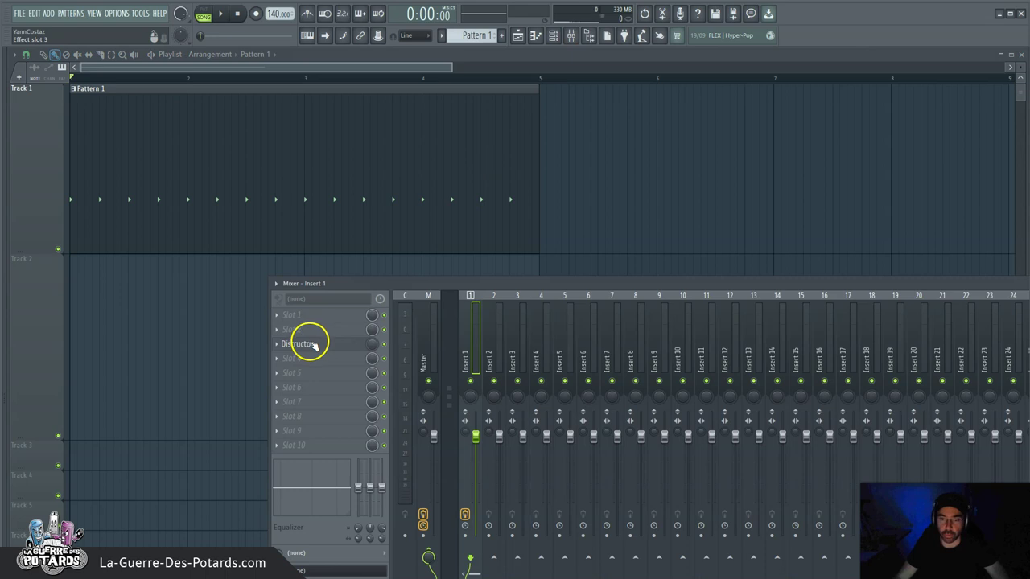
{"action": "right_click", "coordinate": [372, 346]}
{"action": "left_click", "coordinate": [397, 435]}
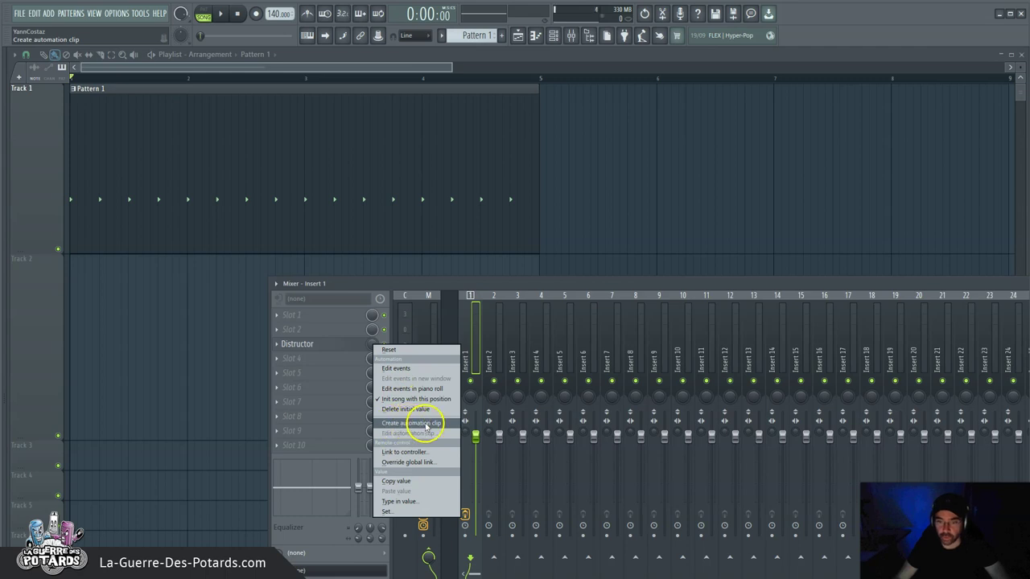
{"action": "left_click", "coordinate": [426, 424]}
{"action": "left_click", "coordinate": [367, 69]}
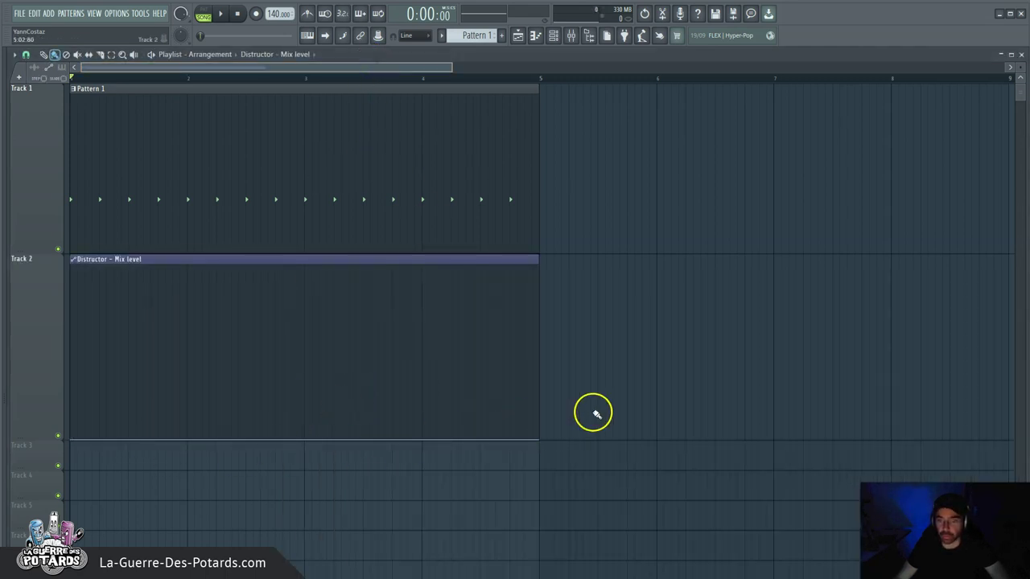
Step: Shape the mix level automation to rise from zero at bar 4 to 100% halfway through the bar and hold until bar 5
{"action": "left_click_drag", "start_coordinate": [423, 439], "coordinate": [480, 267]}
{"action": "left_click_drag", "start_coordinate": [421, 347], "coordinate": [425, 496]}
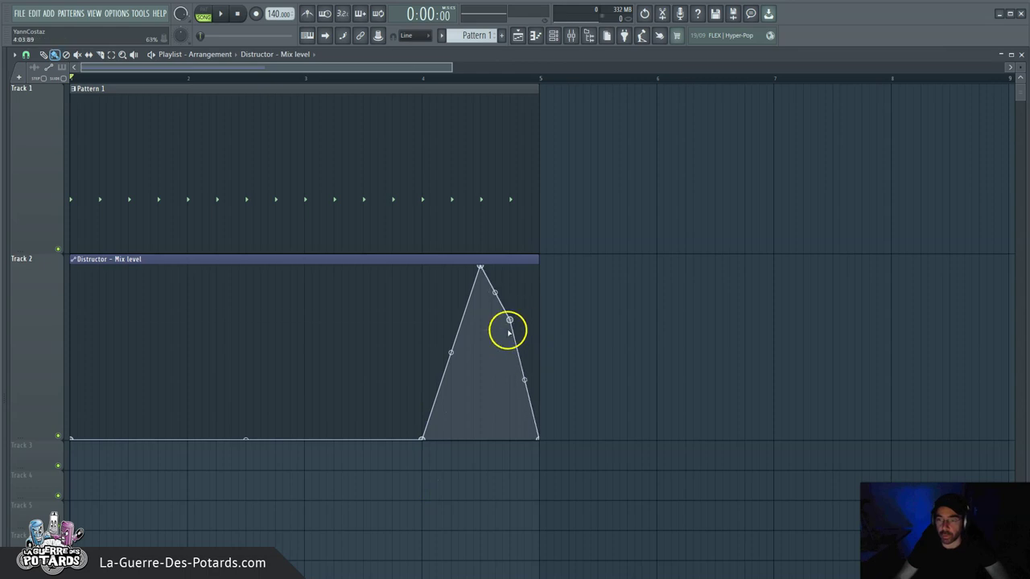
{"action": "left_click_drag", "start_coordinate": [508, 329], "coordinate": [513, 209]}
{"action": "left_click", "coordinate": [498, 274]}
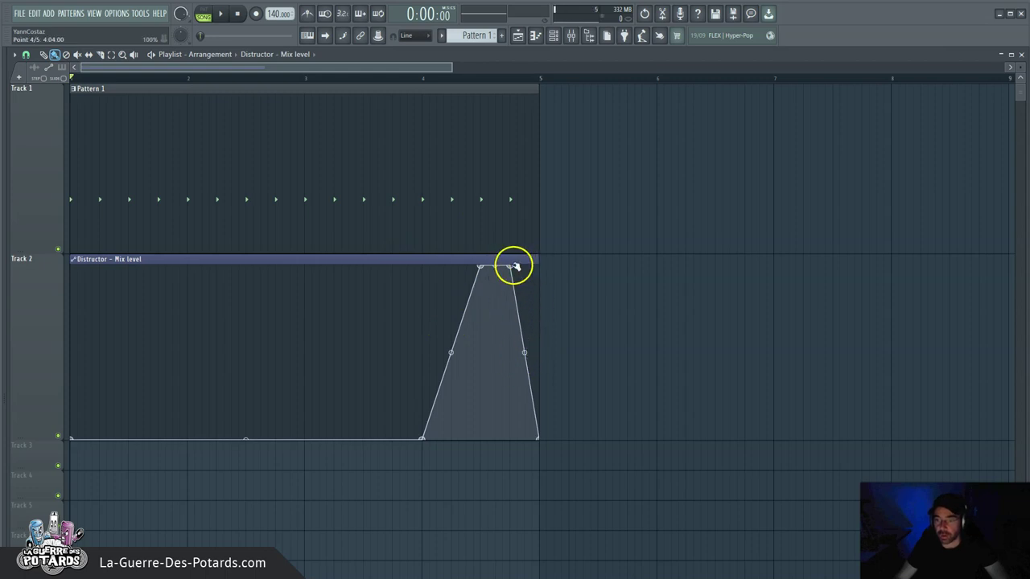
{"action": "left_click_drag", "start_coordinate": [515, 266], "coordinate": [566, 231]}
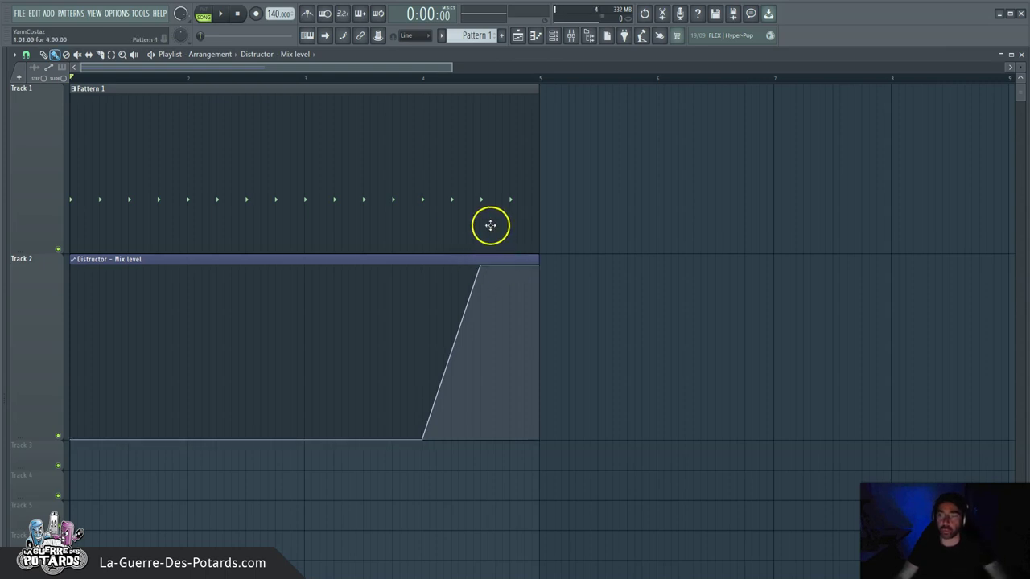
Step: Play the song with the mixer shown, then with the playlist, to check the Distructor mix level automation
{"action": "key", "text": "F9"}
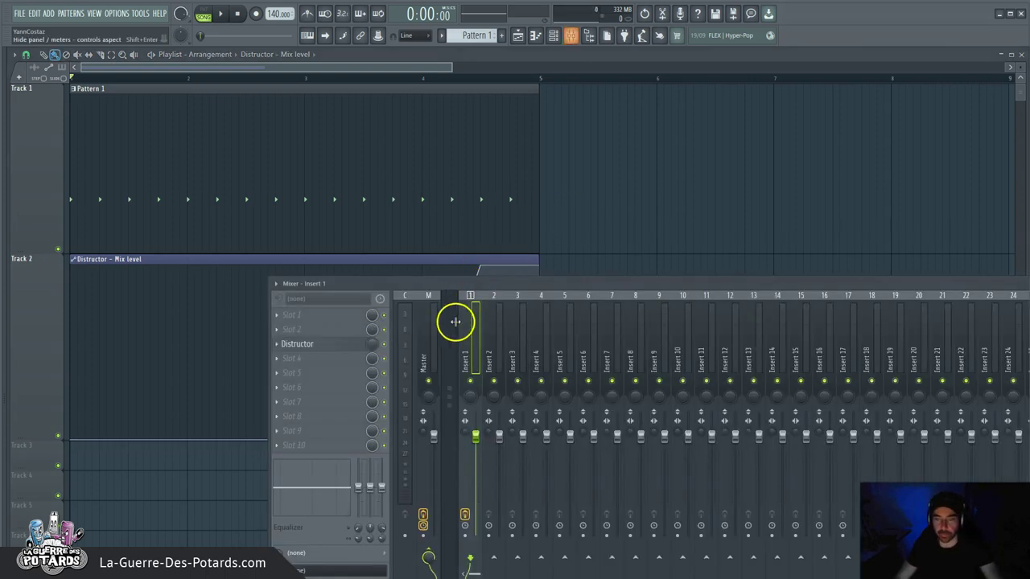
{"action": "key", "text": "space"}
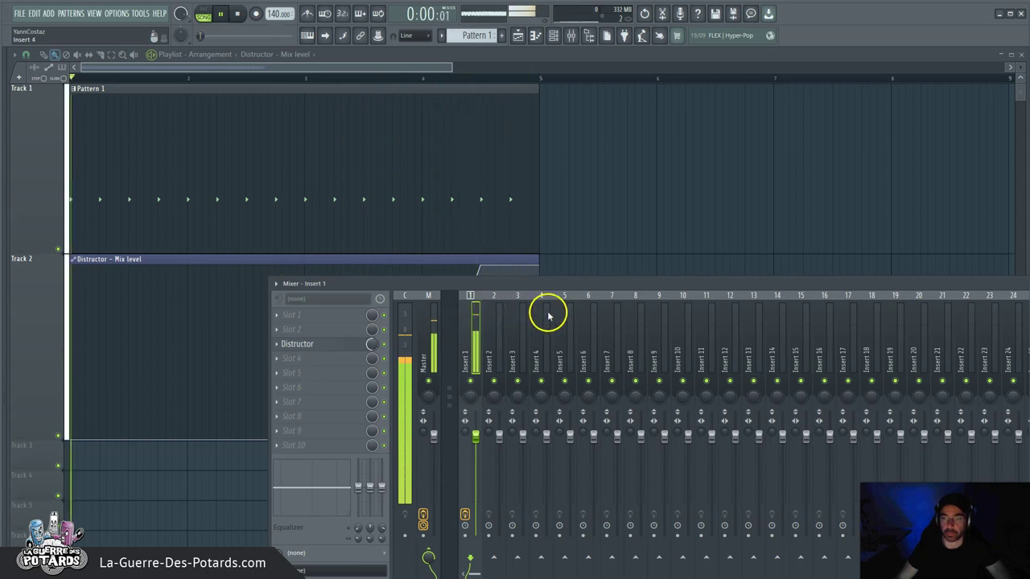
{"action": "left_click", "coordinate": [396, 250]}
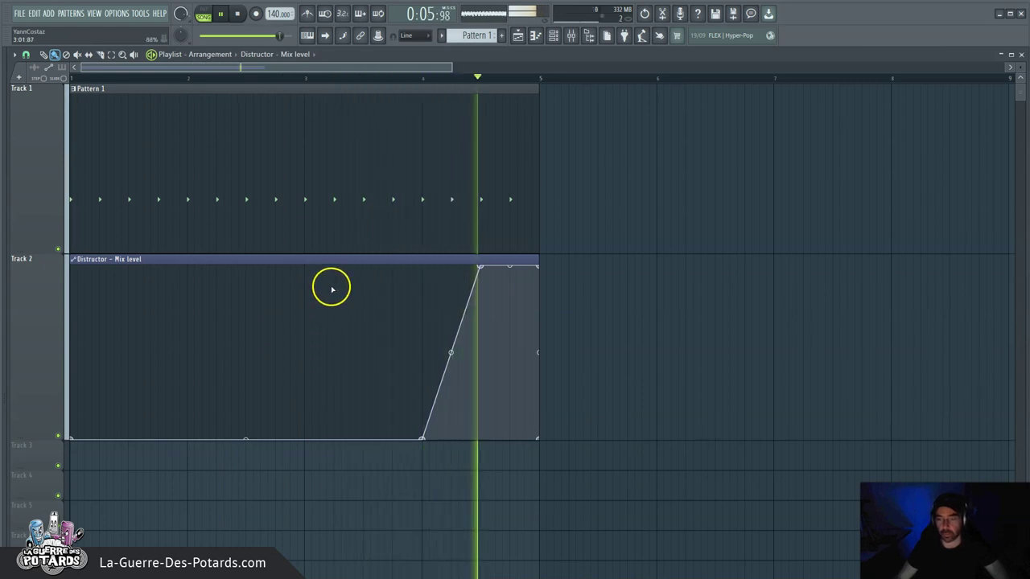
Step: Bend the mix level automation's rise into a slow-starting curve and move its start point back from bar 4 to bar 3
{"action": "key", "text": "space"}
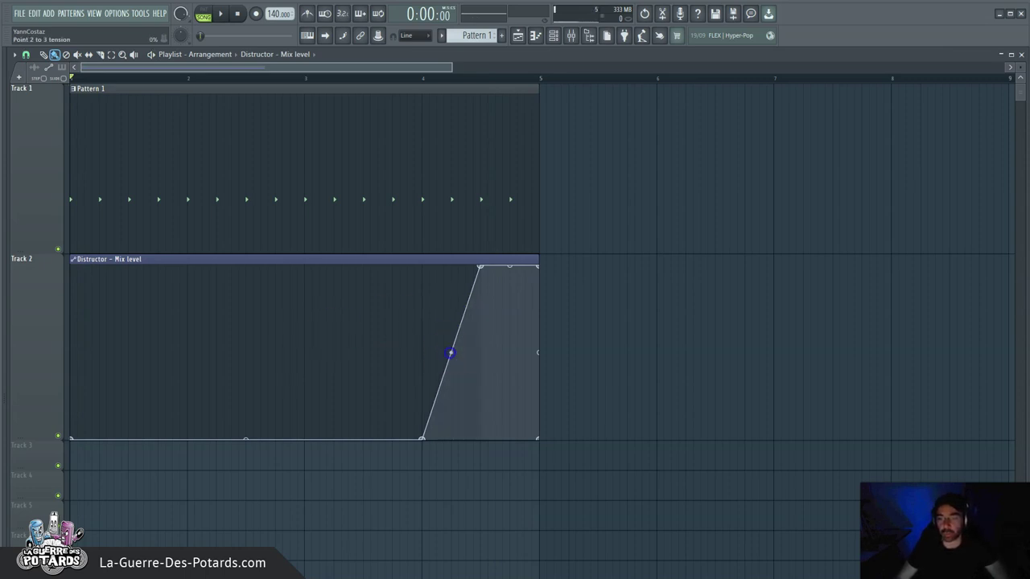
{"action": "left_click_drag", "start_coordinate": [450, 353], "coordinate": [604, 450]}
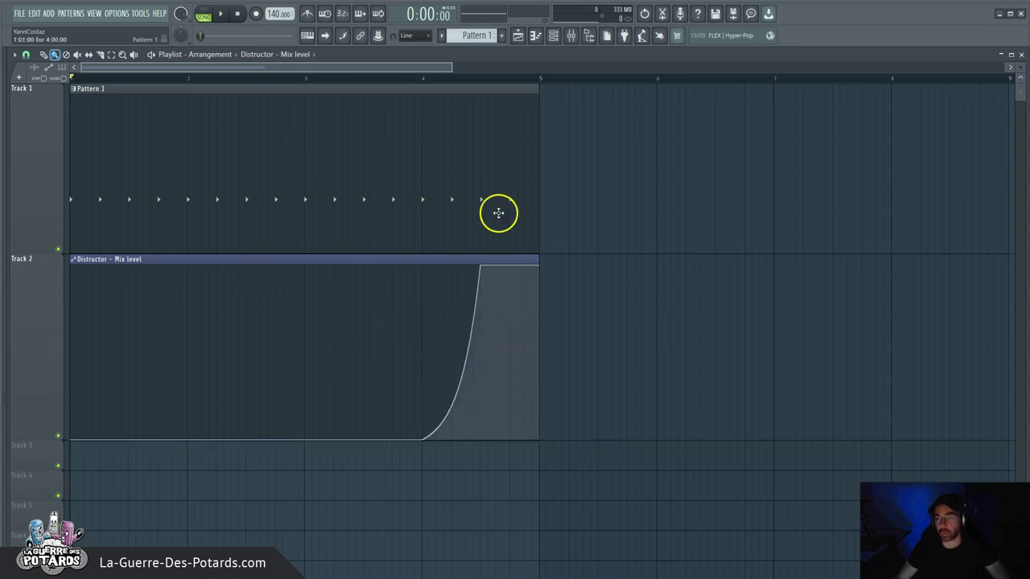
{"action": "key", "text": "F9"}
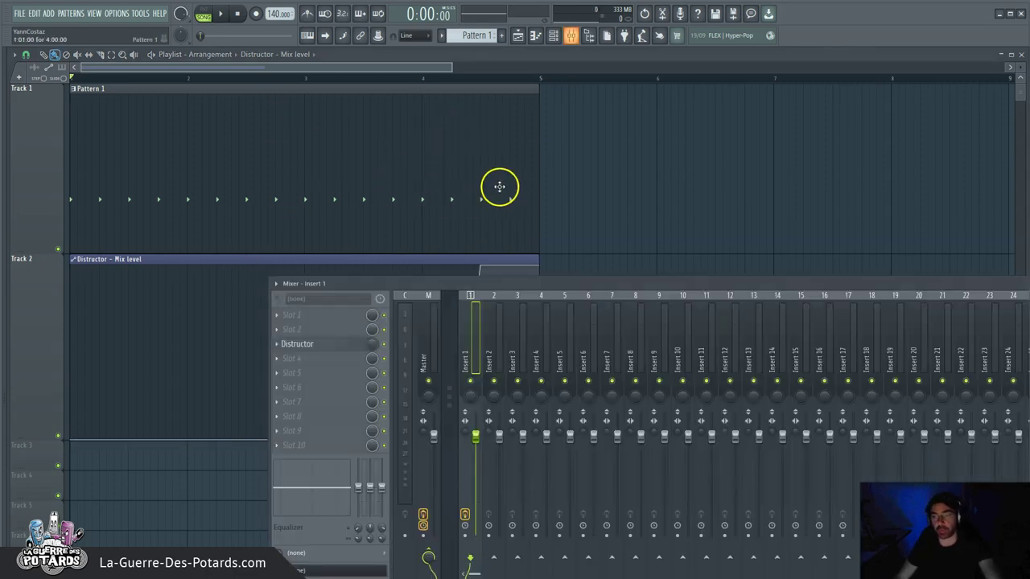
{"action": "left_click", "coordinate": [310, 64]}
{"action": "left_click_drag", "start_coordinate": [420, 440], "coordinate": [305, 555]}
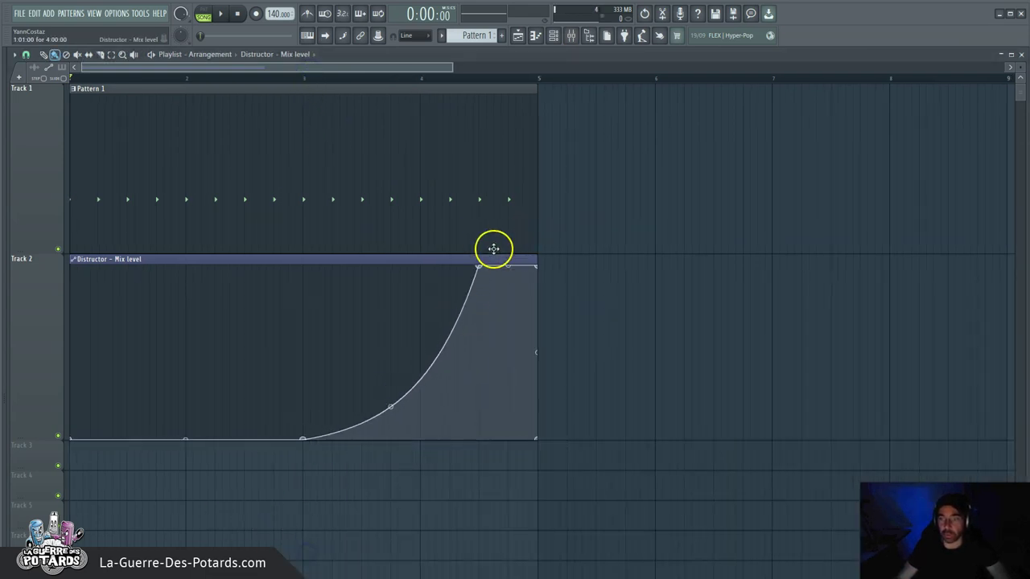
Step: Delete the mix level automation's last full-level point, then curve the ending into a late drop and the rise into a fast-starting one
{"action": "right_click", "coordinate": [536, 270]}
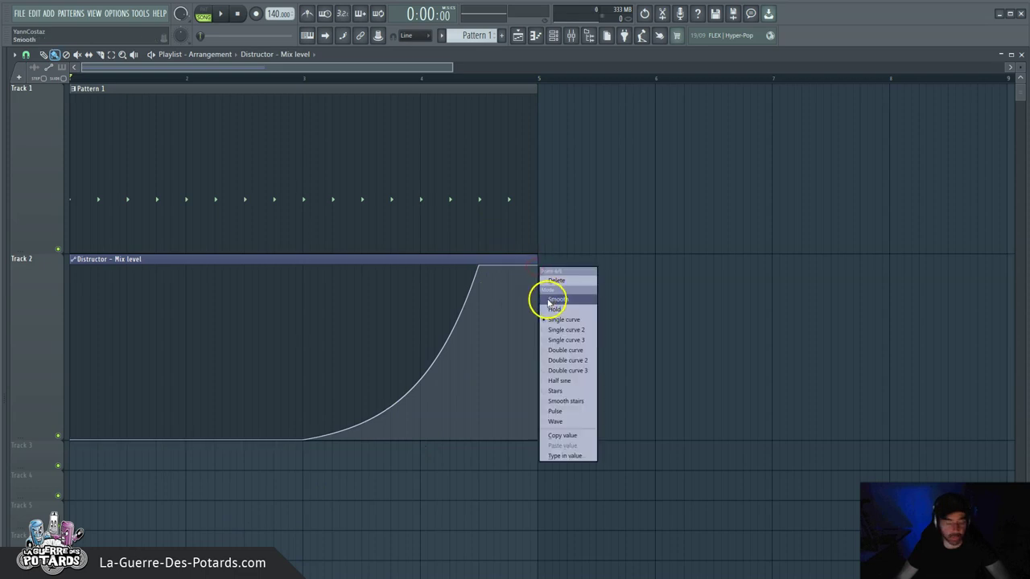
{"action": "left_click", "coordinate": [556, 280]}
{"action": "left_click_drag", "start_coordinate": [510, 356], "coordinate": [499, 274]}
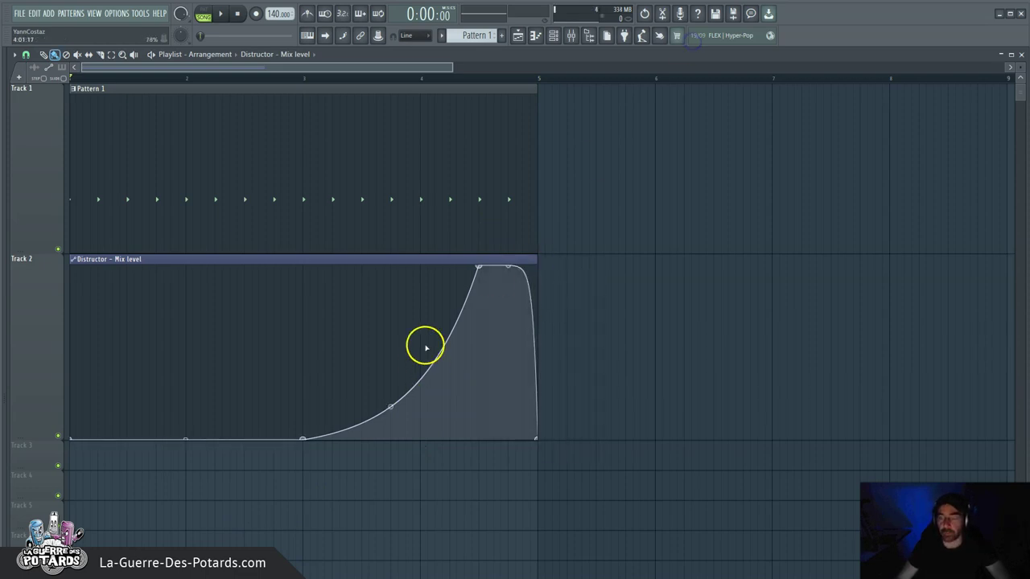
{"action": "left_click_drag", "start_coordinate": [391, 405], "coordinate": [235, 198]}
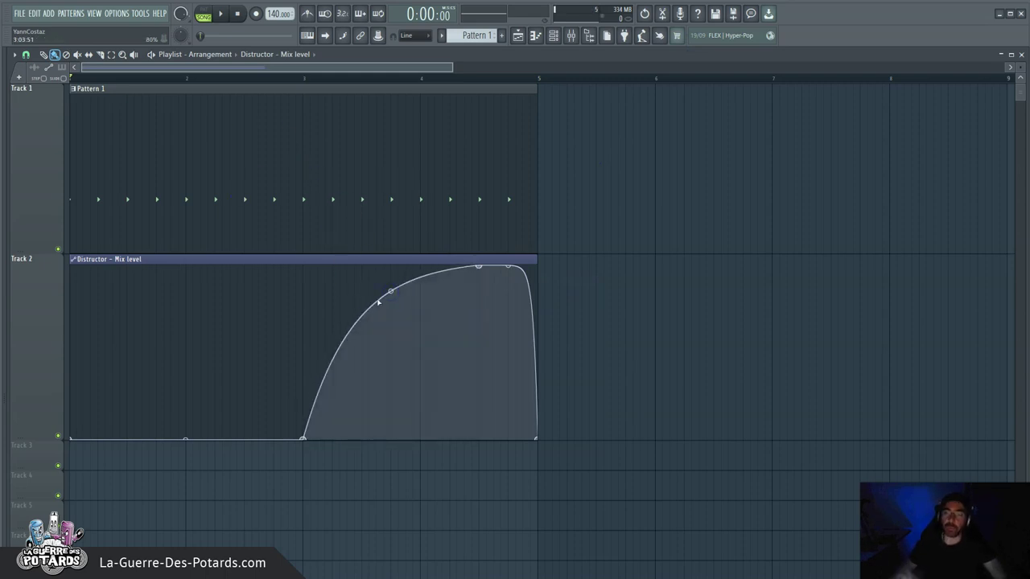
Step: Play the song with the mixer and Distructor open to check the reshaped mix level automation
{"action": "key", "text": "F9"}
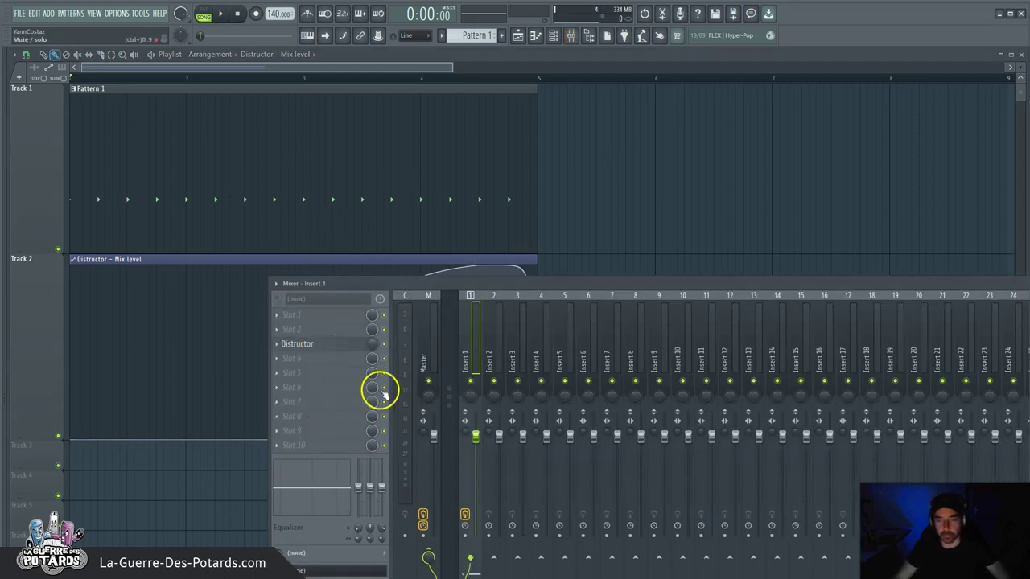
{"action": "key", "text": "space"}
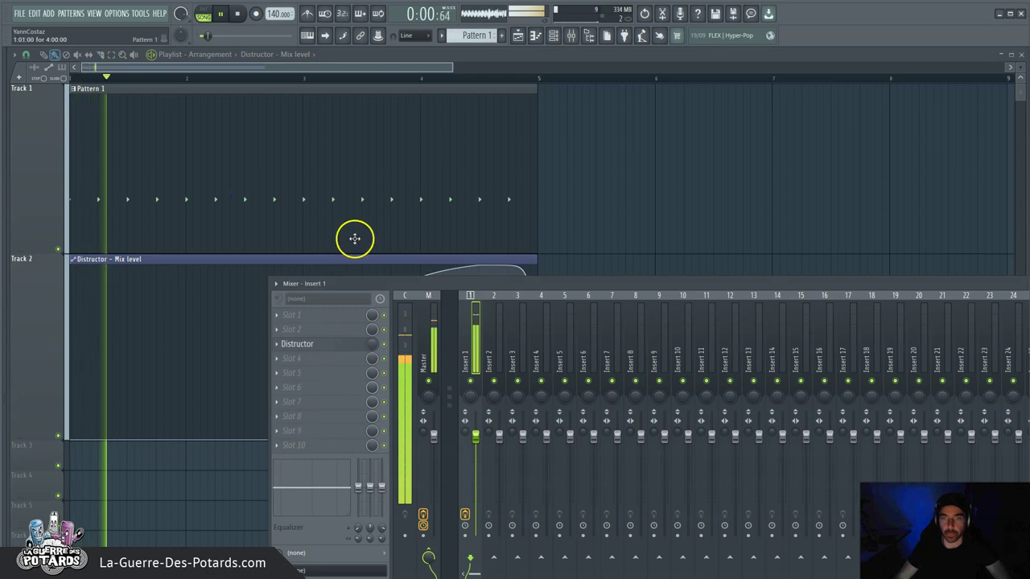
{"action": "left_click", "coordinate": [295, 344]}
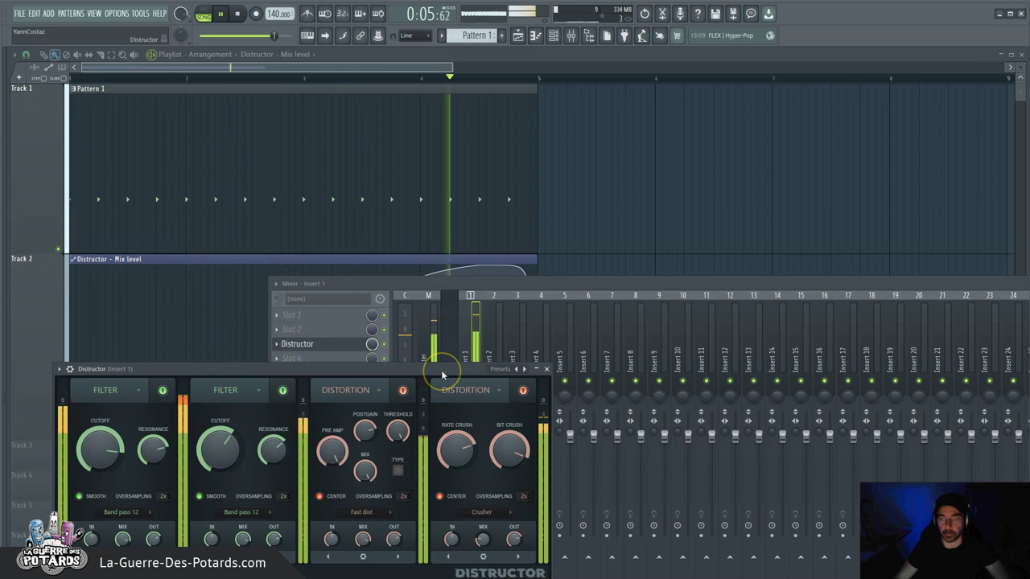
{"action": "key", "text": "space"}
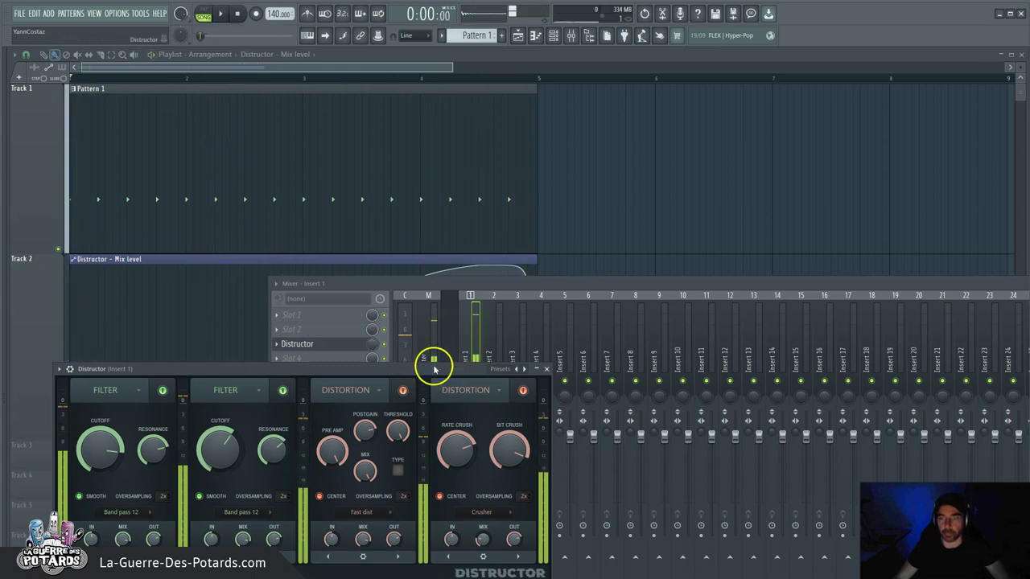
{"action": "key", "text": "Escape"}
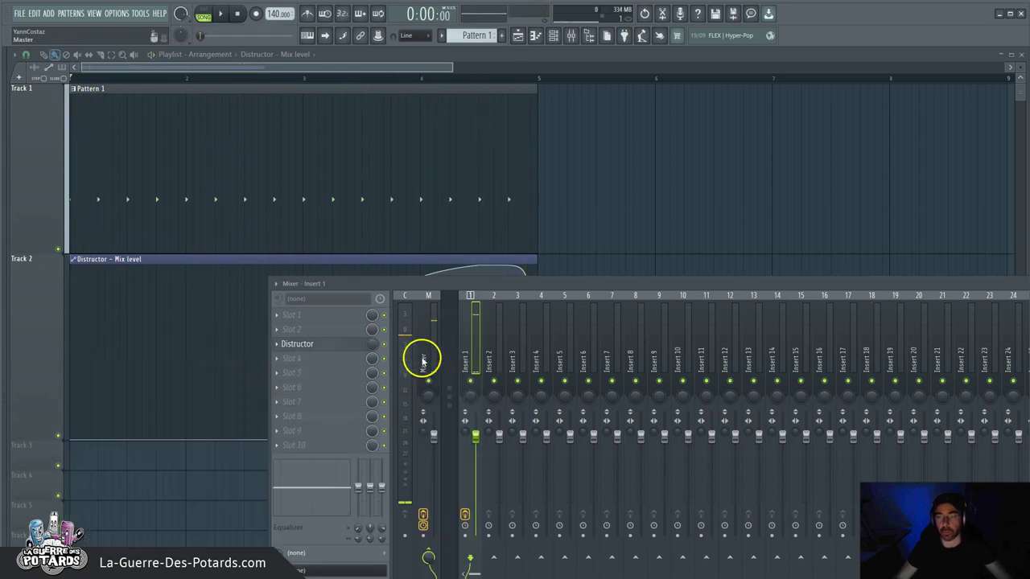
Step: Reduce the height of playlist Track 2 and enlarge Track 3
{"action": "left_click", "coordinate": [309, 71]}
{"action": "left_click_drag", "start_coordinate": [36, 438], "coordinate": [51, 472]}
{"action": "mouse_move", "coordinate": [15, 459]}
Step: Open Distructor from the mixer's Insert 1 and set the song's playback position to bar 3
{"action": "key", "text": "F9"}
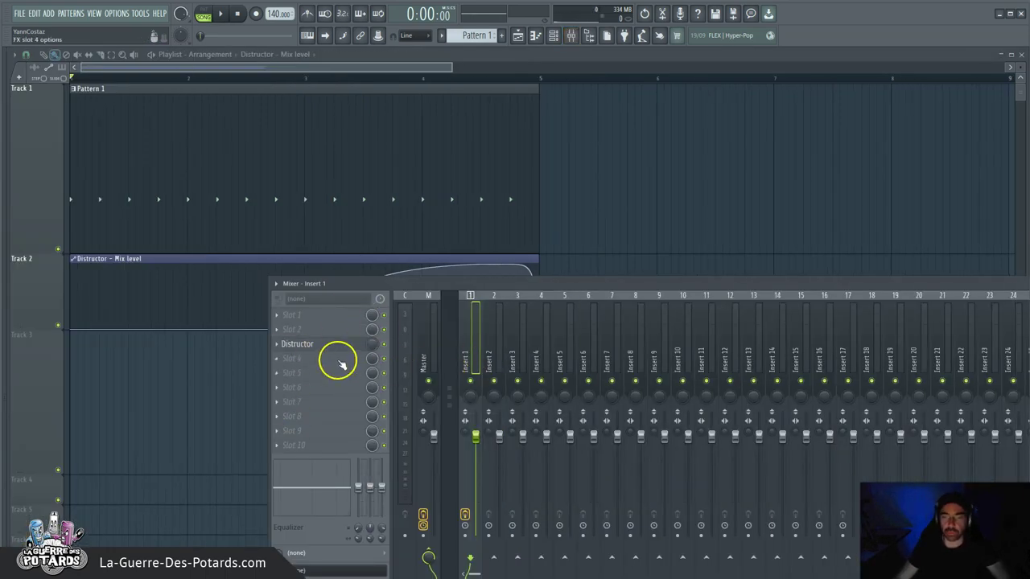
{"action": "left_click", "coordinate": [330, 345]}
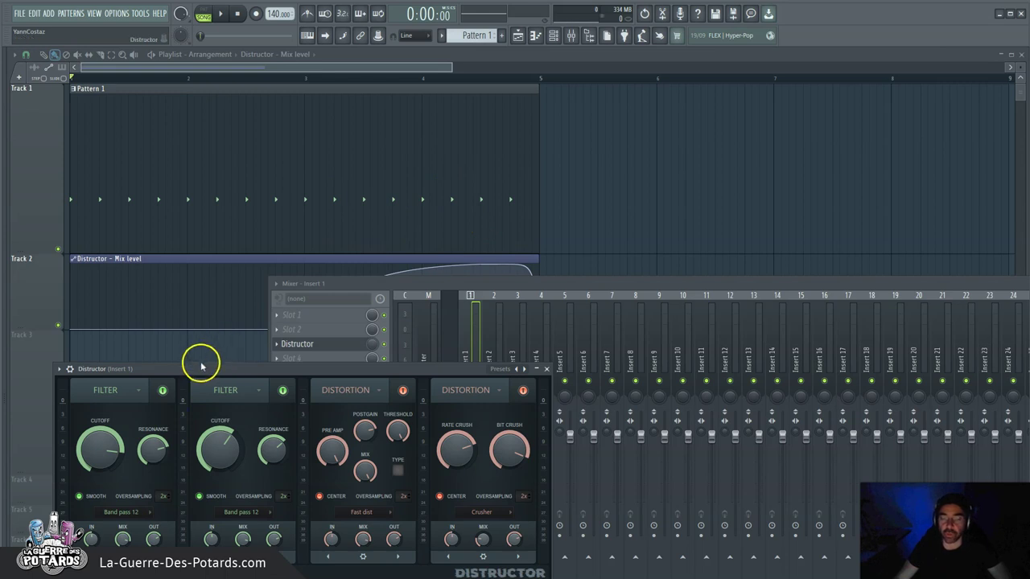
{"action": "left_click_drag", "start_coordinate": [222, 409], "coordinate": [225, 435]}
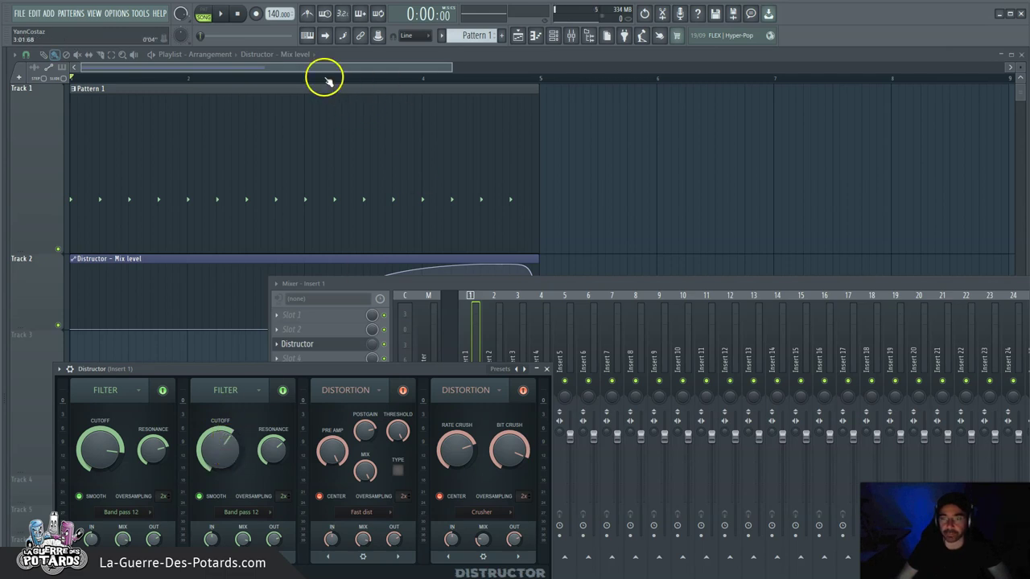
{"action": "left_click", "coordinate": [308, 78]}
{"action": "key", "text": "F9"}
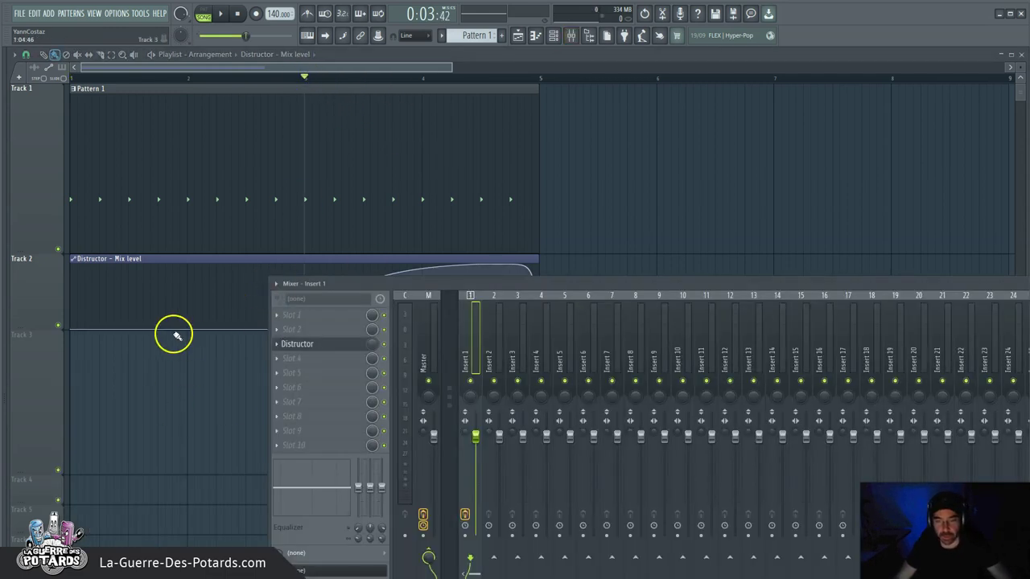
{"action": "left_click", "coordinate": [321, 345]}
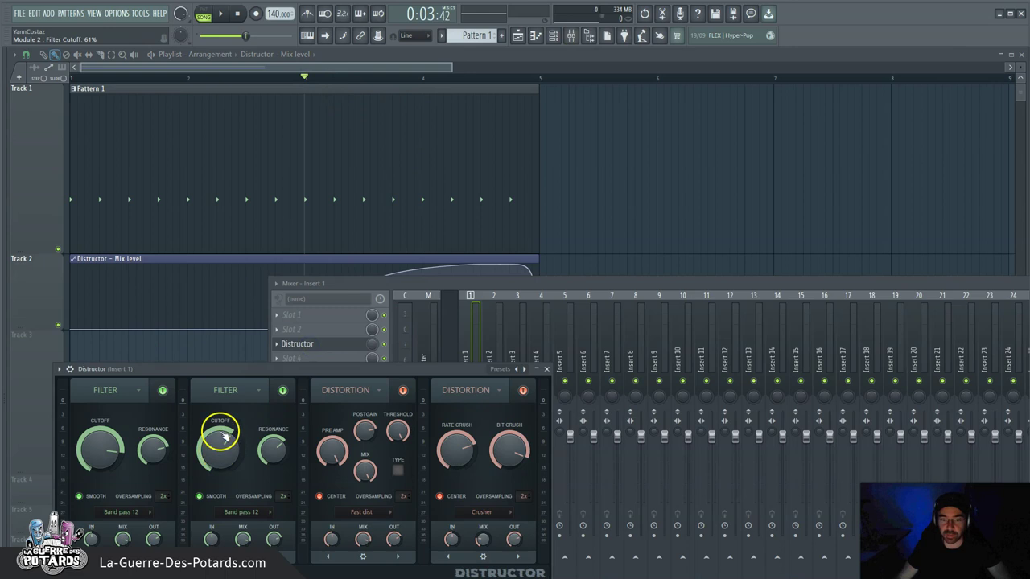
Step: Play from bar 3 while sweeping the second filter's cutoff in Distructor to hear its effect
{"action": "left_click_drag", "start_coordinate": [219, 424], "coordinate": [219, 450]}
{"action": "key", "text": "space"}
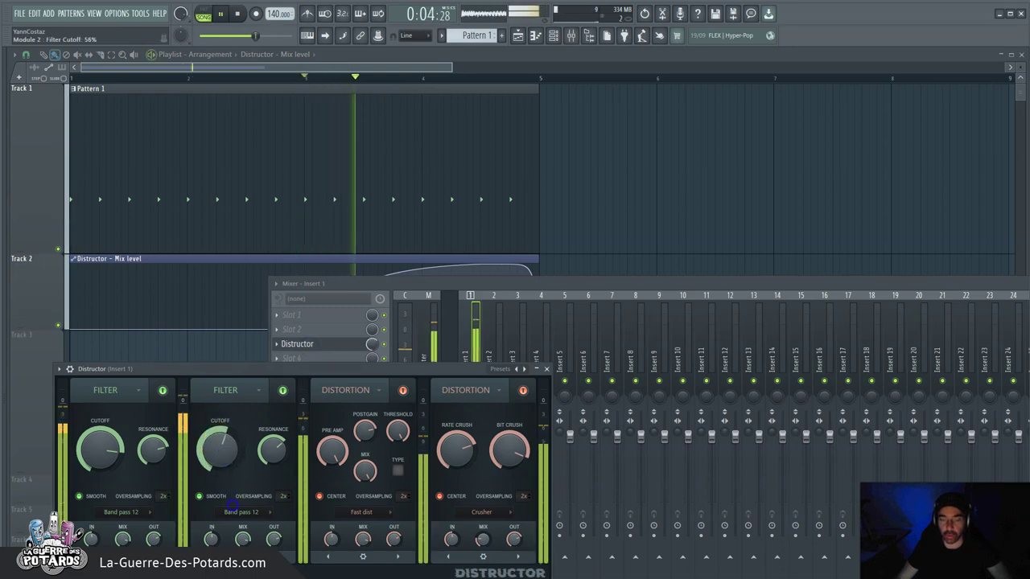
{"action": "left_click_drag", "start_coordinate": [295, 127], "coordinate": [222, 450]}
{"action": "key", "text": "space"}
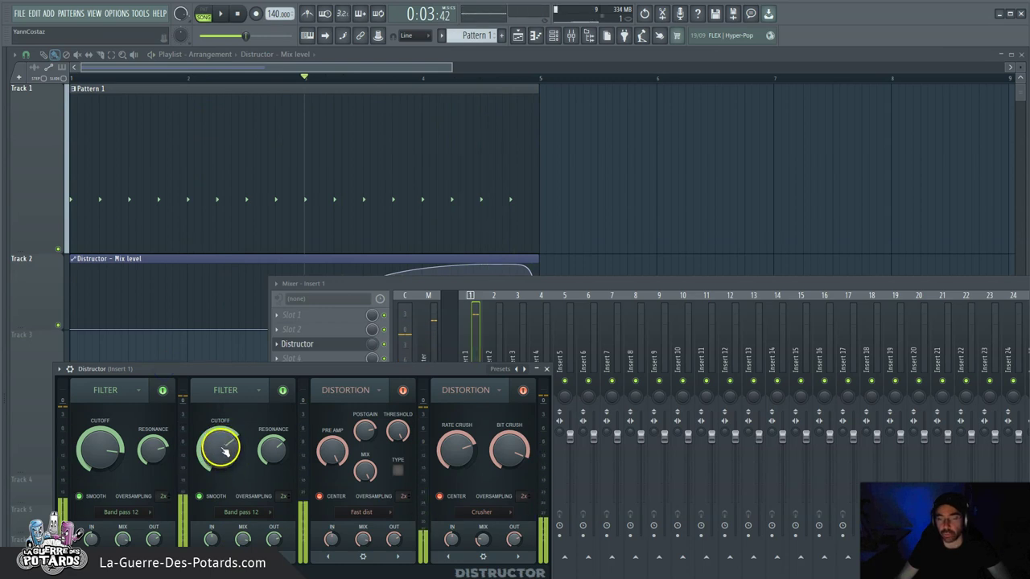
Step: Set the second filter's cutoff to about 68% and create an automation clip for it
{"action": "left_click_drag", "start_coordinate": [223, 450], "coordinate": [280, 216]}
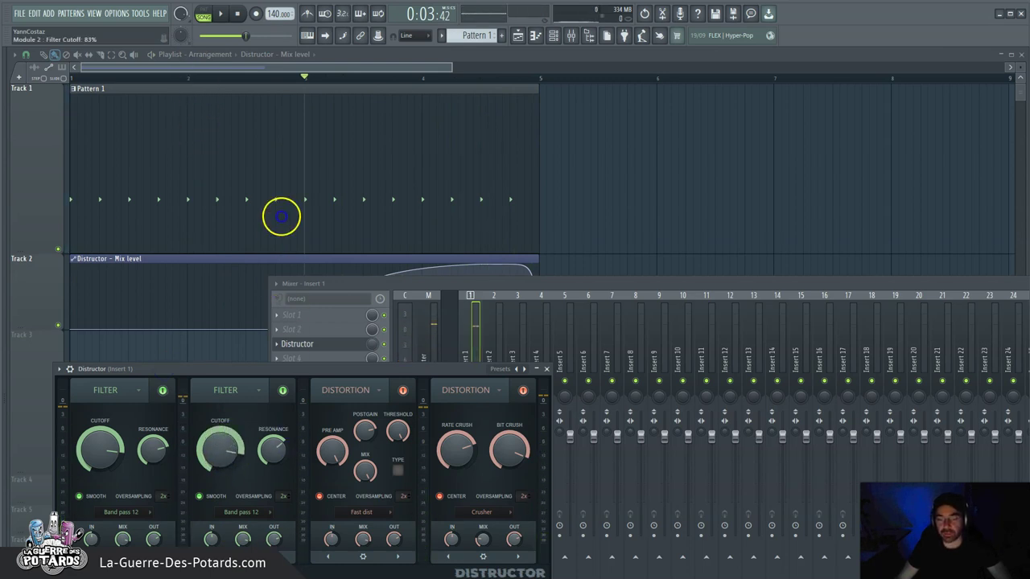
{"action": "left_click_drag", "start_coordinate": [178, 278], "coordinate": [161, 307]}
{"action": "left_click_drag", "start_coordinate": [171, 362], "coordinate": [156, 479]}
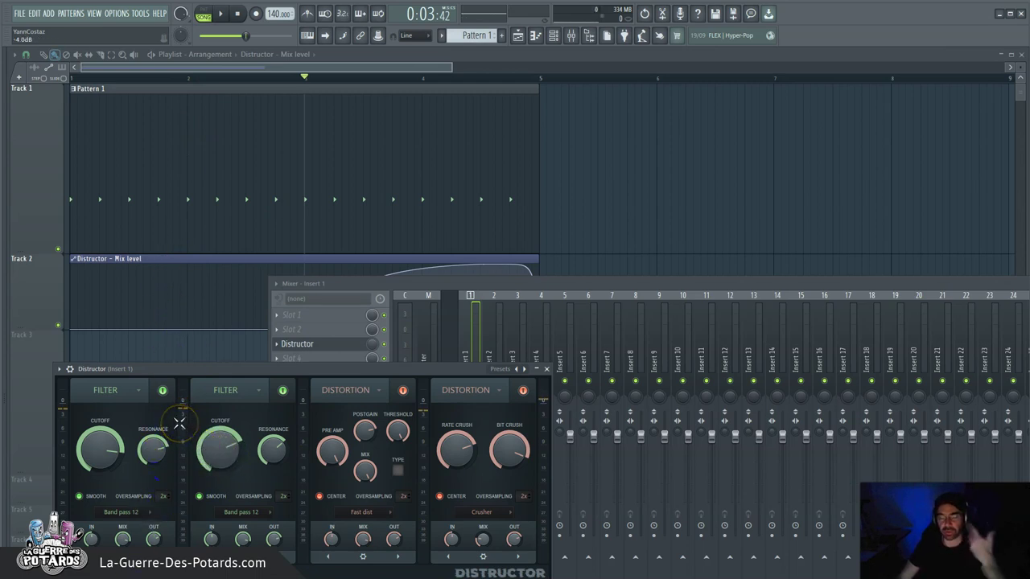
{"action": "right_click", "coordinate": [220, 452]}
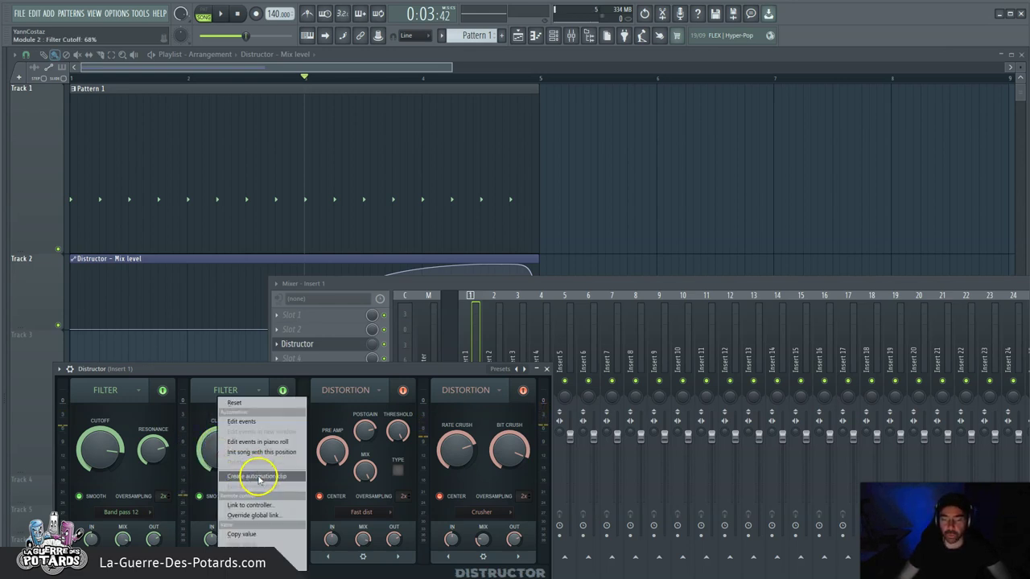
{"action": "left_click", "coordinate": [257, 477]}
{"action": "left_click", "coordinate": [269, 68]}
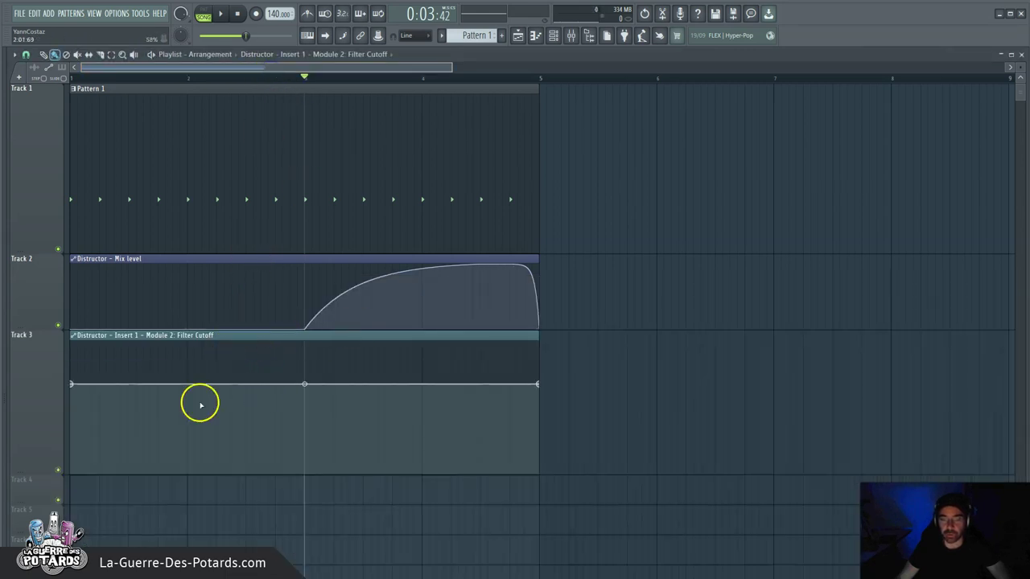
Step: Shape the filter cutoff automation to stay at zero until bar 3 and rise in a fast-starting curve to bar 5
{"action": "left_click_drag", "start_coordinate": [73, 383], "coordinate": [71, 472]}
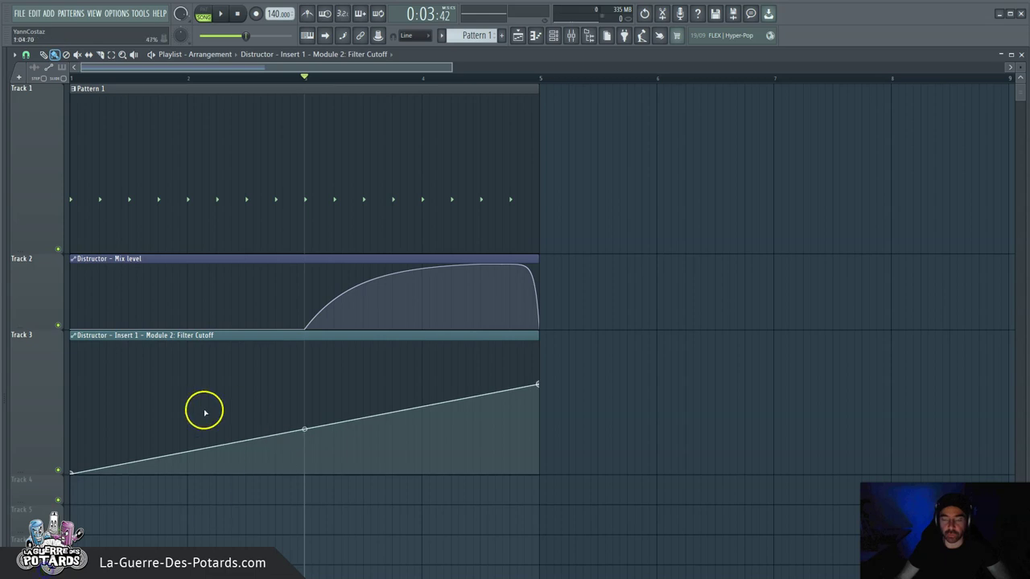
{"action": "right_click", "coordinate": [305, 456]}
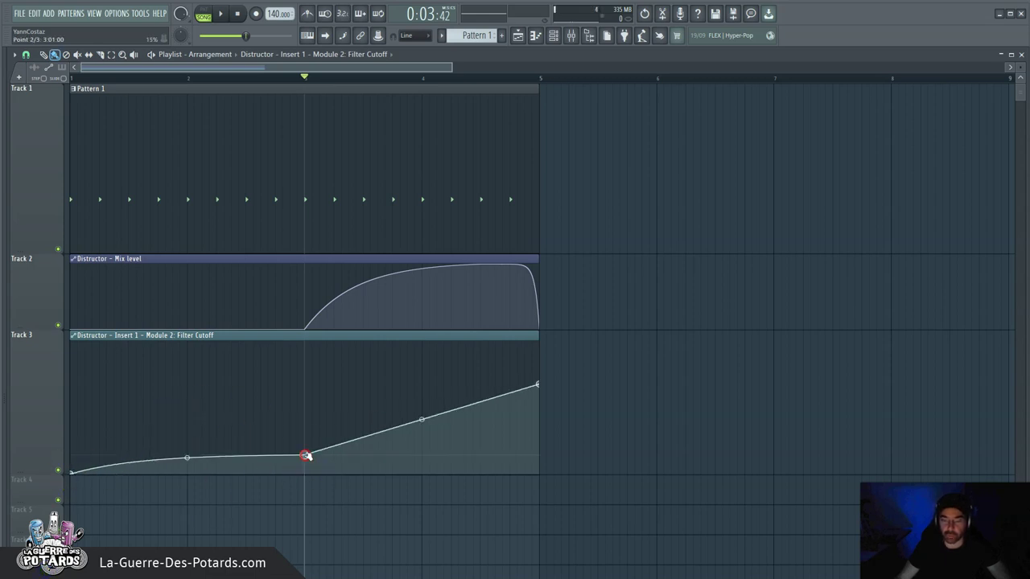
{"action": "left_click_drag", "start_coordinate": [306, 456], "coordinate": [301, 510]}
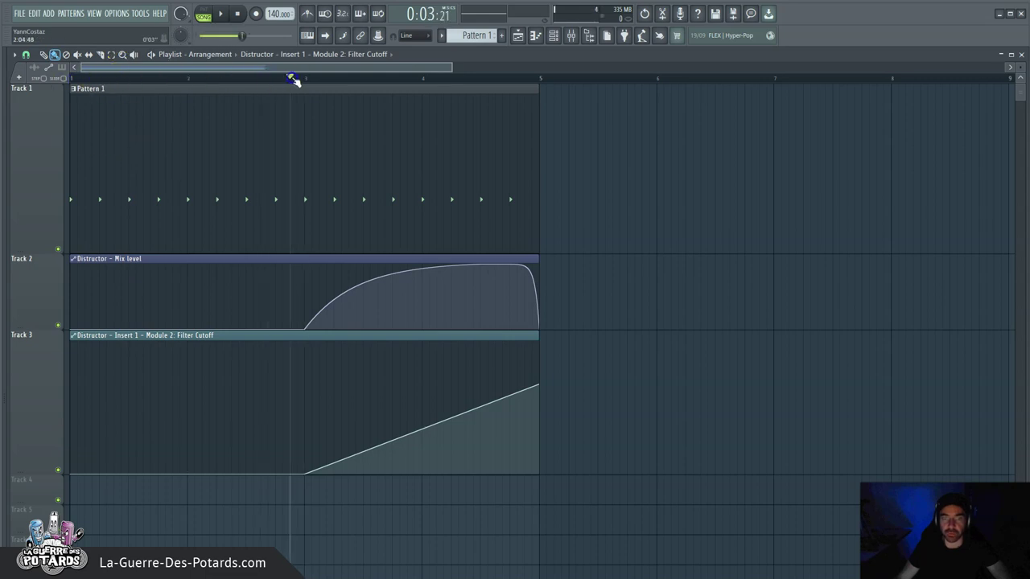
{"action": "left_click", "coordinate": [168, 346]}
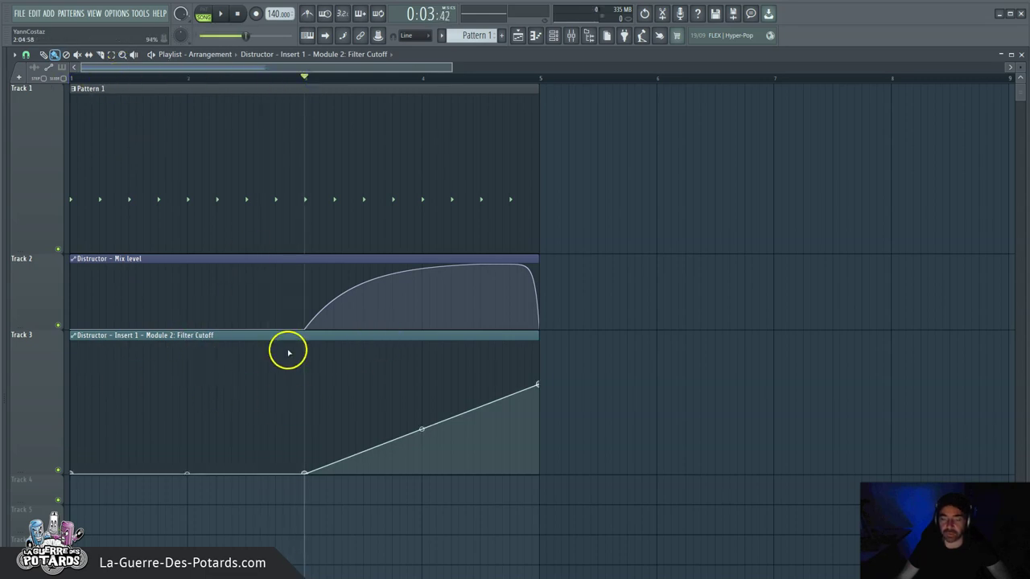
{"action": "left_click_drag", "start_coordinate": [421, 428], "coordinate": [384, 292]}
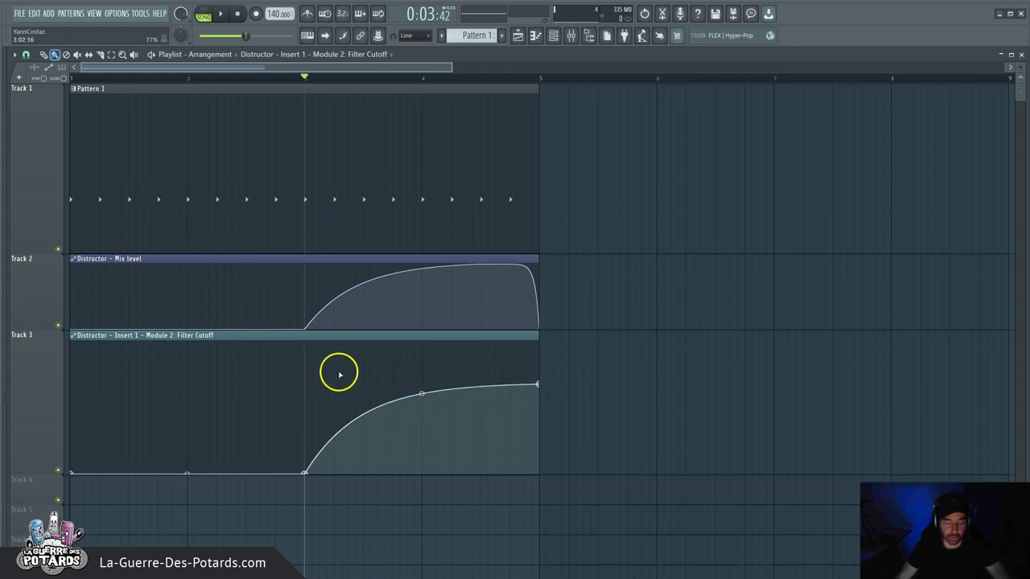
Step: Play the song from bar 3 with Distructor open to check the filter cutoff automation
{"action": "key", "text": "space"}
{"action": "key", "text": "F9"}
{"action": "left_click", "coordinate": [329, 344]}
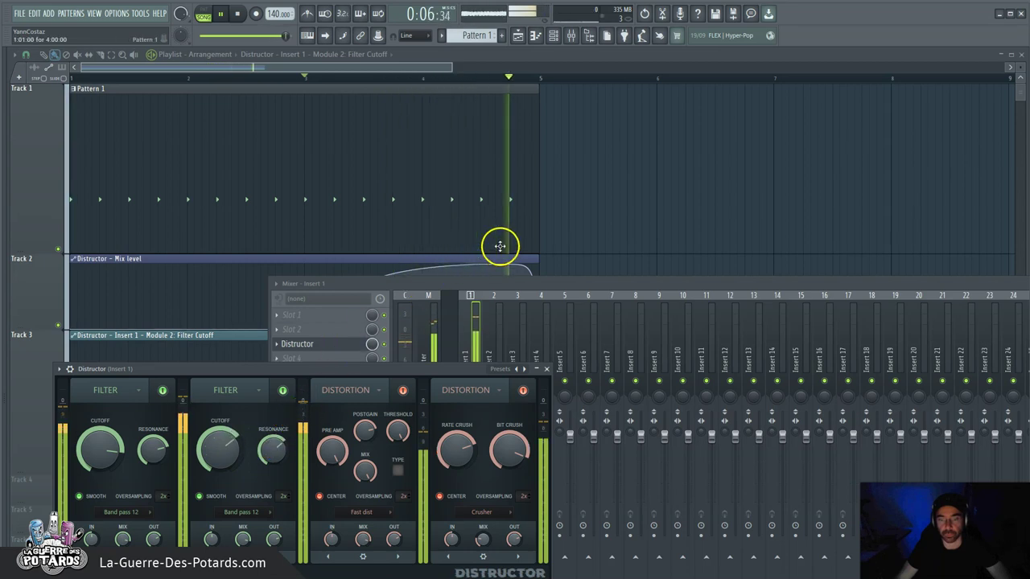
{"action": "key", "text": "space"}
Step: Copy the cutoff automation's end value of 68% and paste it onto the points at bar 3 and bar 1
{"action": "left_click", "coordinate": [349, 73]}
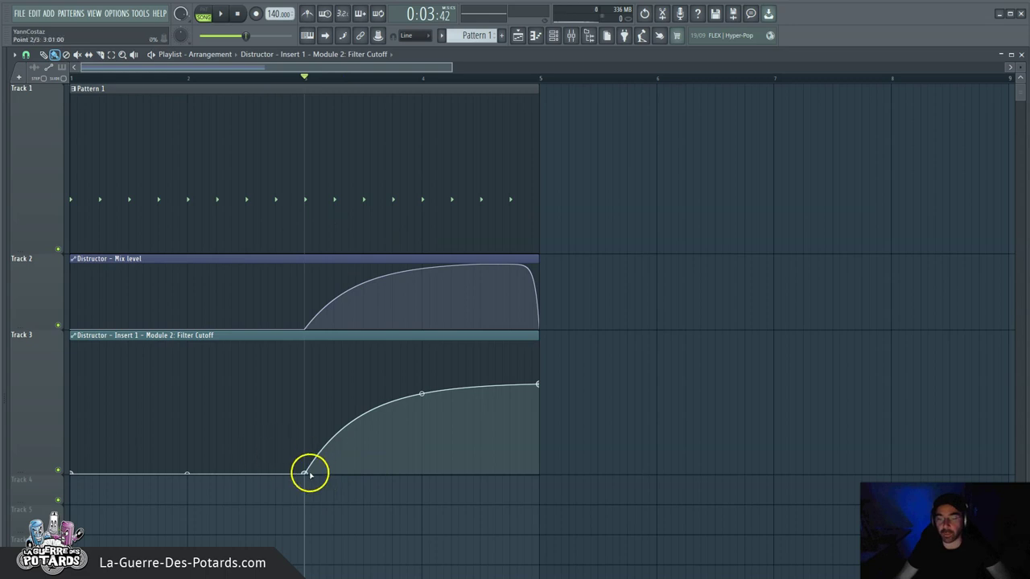
{"action": "left_click_drag", "start_coordinate": [306, 475], "coordinate": [304, 416]}
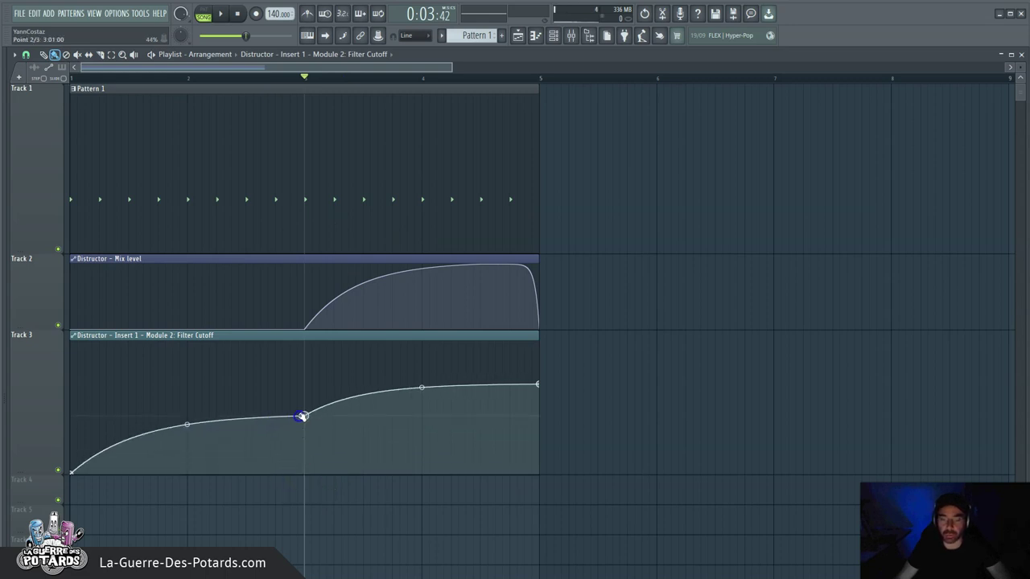
{"action": "right_click", "coordinate": [539, 384]}
{"action": "key", "text": "Escape"}
{"action": "right_click", "coordinate": [304, 416]}
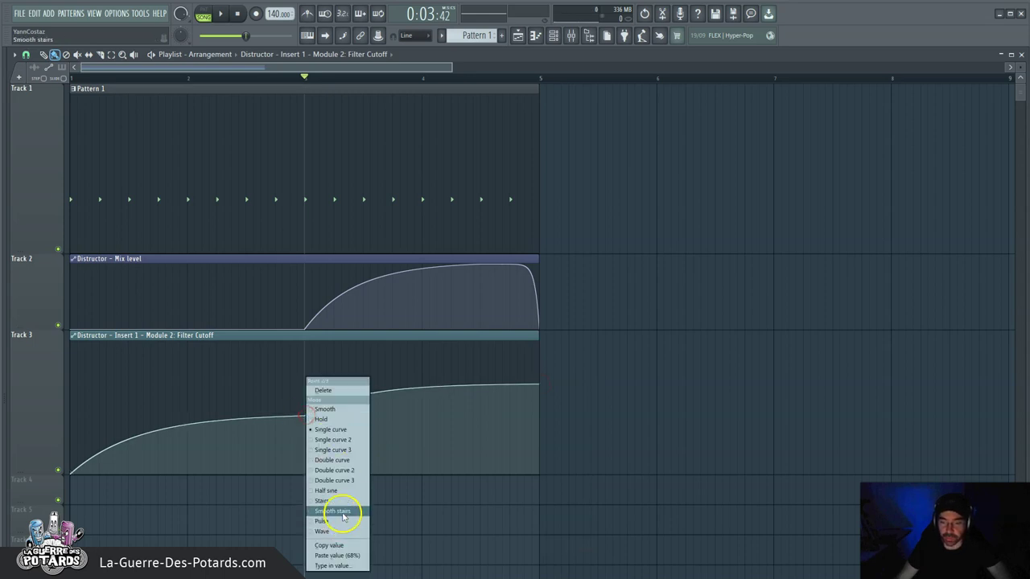
{"action": "left_click", "coordinate": [329, 548]}
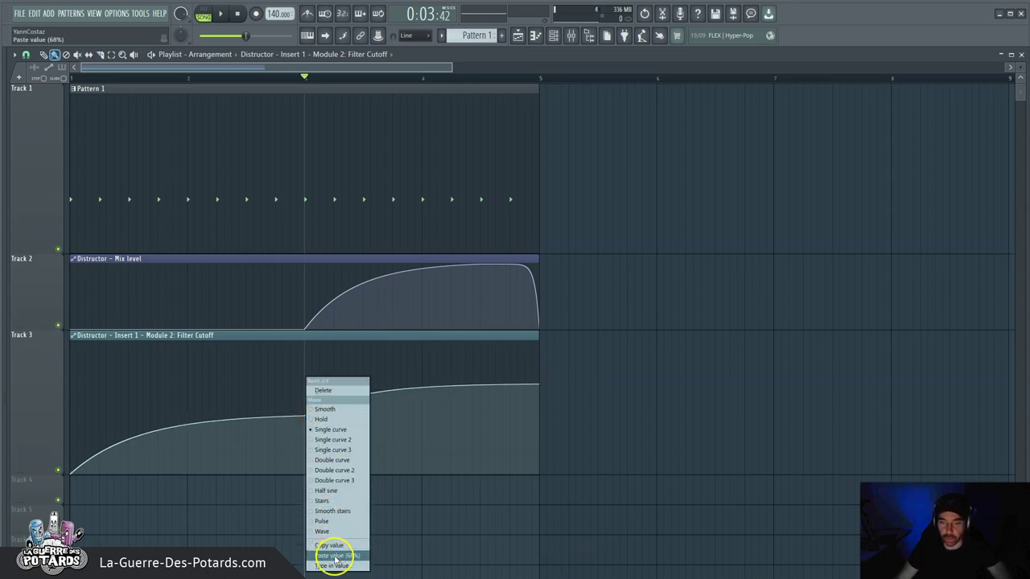
{"action": "left_click", "coordinate": [352, 557]}
{"action": "right_click", "coordinate": [71, 473]}
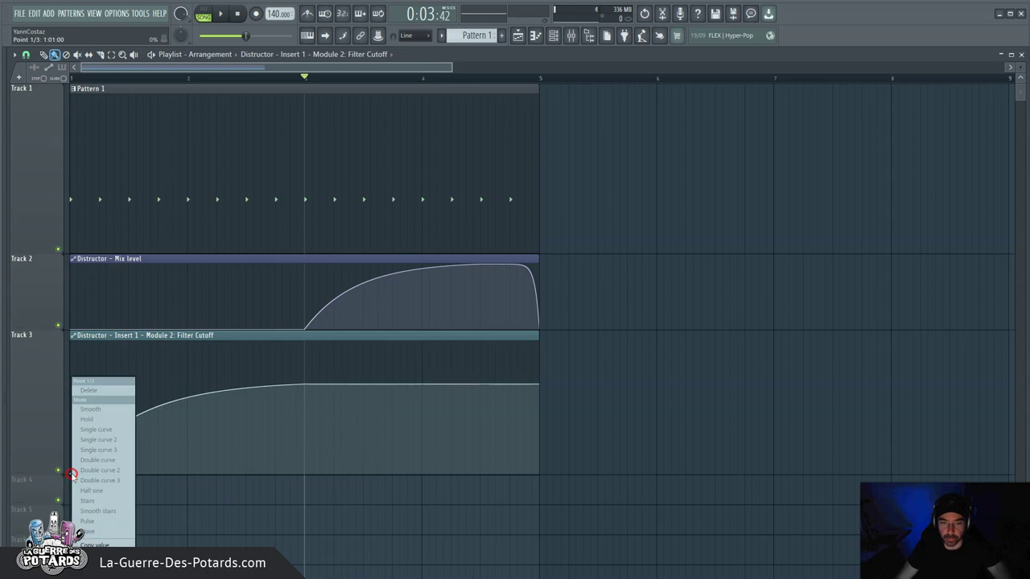
{"action": "left_click", "coordinate": [94, 556]}
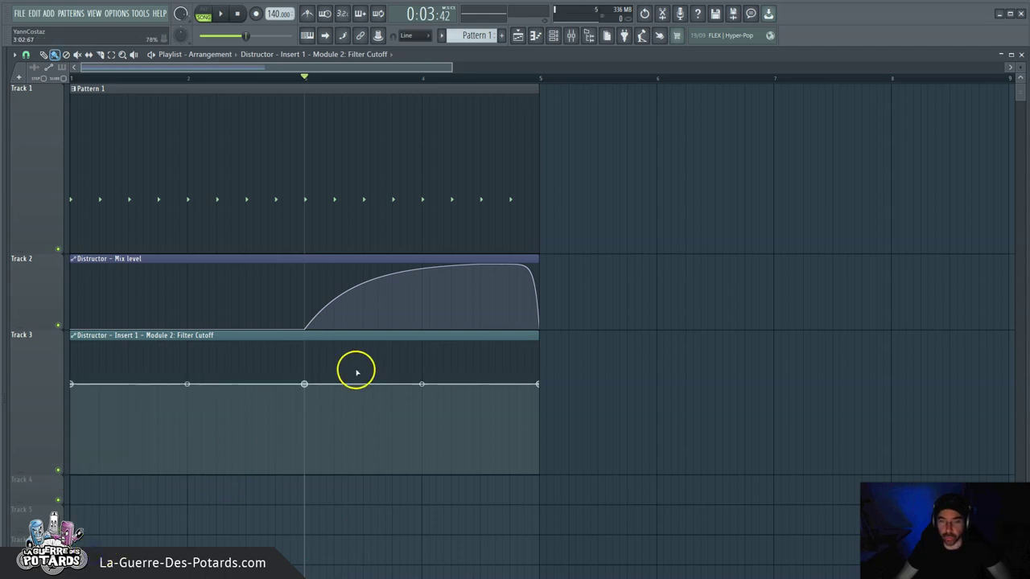
Step: Raise the filter cutoff automation's end point at bar 5 above 68% and check the second filter's cutoff in Distructor
{"action": "left_click_drag", "start_coordinate": [539, 384], "coordinate": [543, 351]}
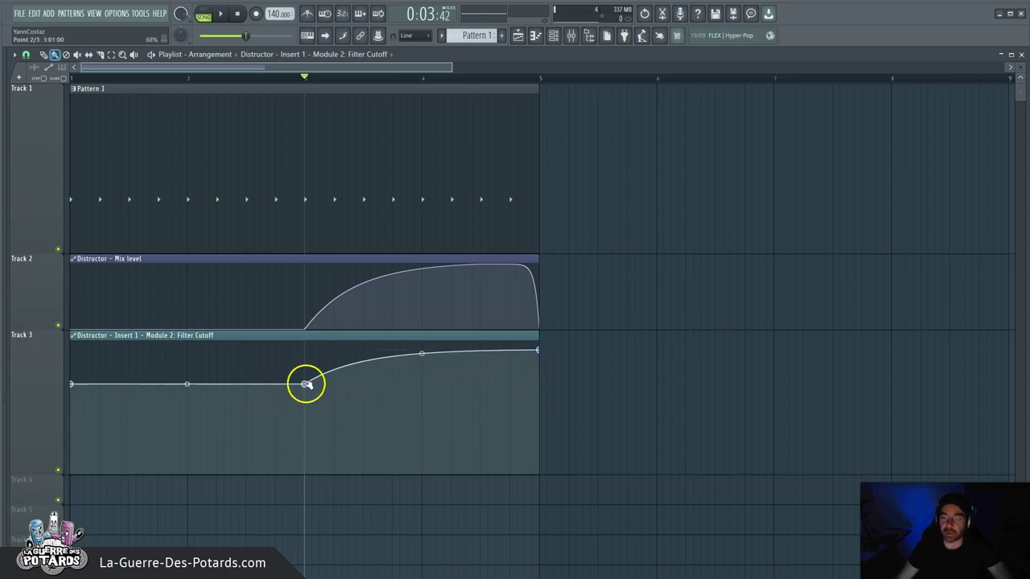
{"action": "key", "text": "F9"}
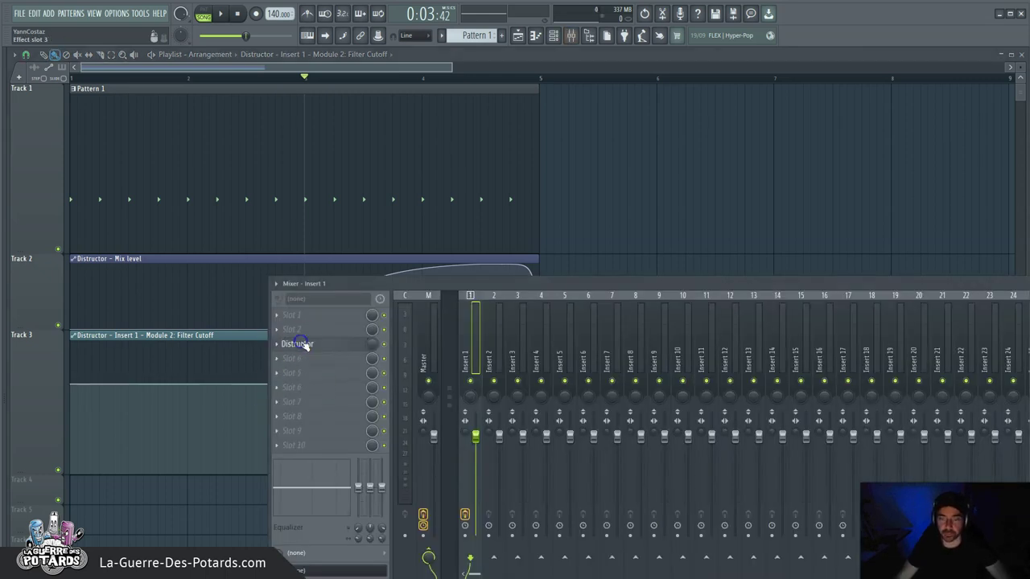
{"action": "left_click", "coordinate": [300, 345]}
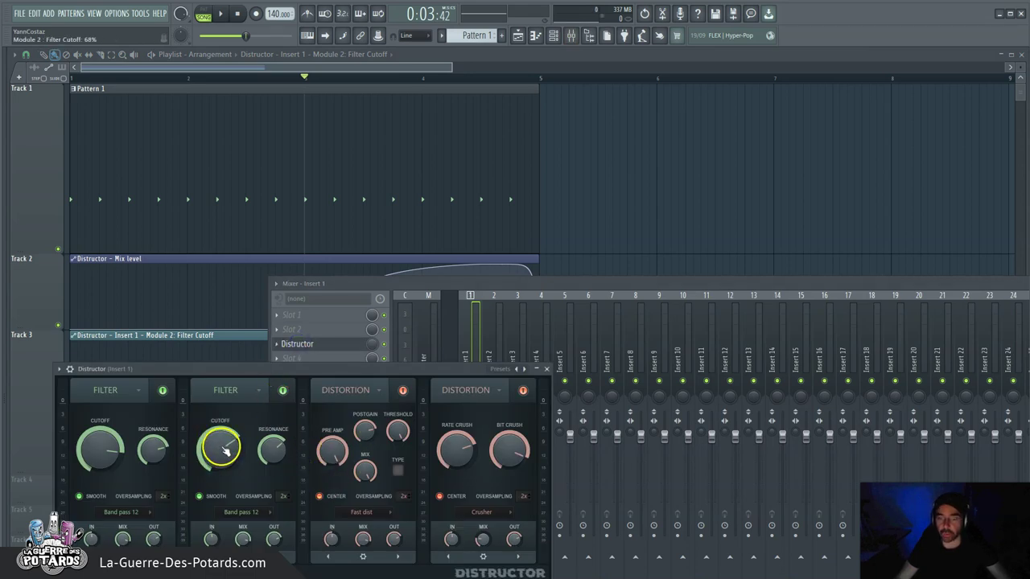
{"action": "key", "text": "Escape"}
{"action": "key", "text": "F9"}
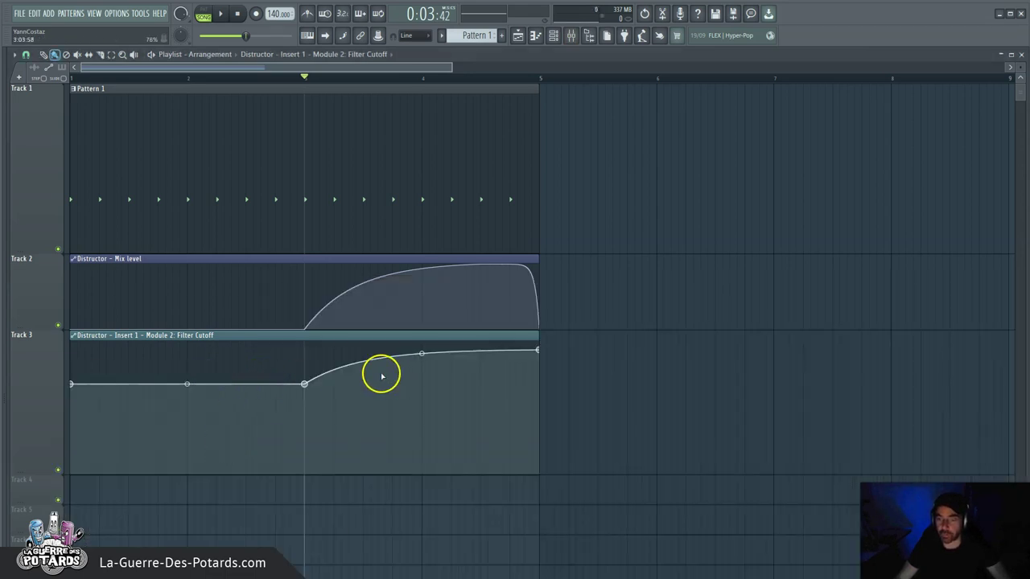
Step: Add a peak point on beat 4 of bar 4 in the cutoff automation and drop to 68% at bar 5 with a late, steep curve
{"action": "right_click", "coordinate": [512, 350]}
{"action": "left_click_drag", "start_coordinate": [540, 351], "coordinate": [538, 386]}
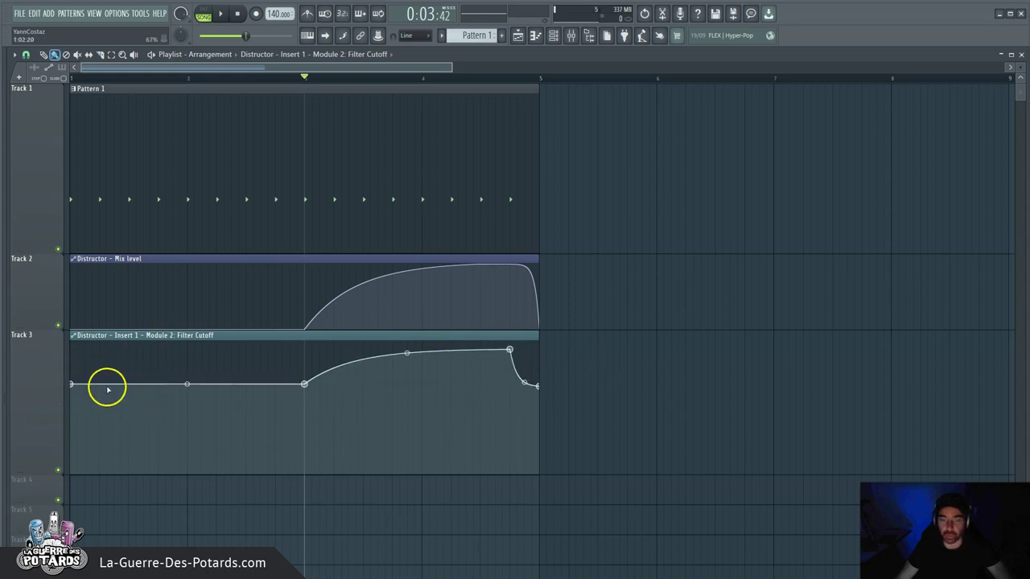
{"action": "right_click", "coordinate": [72, 385]}
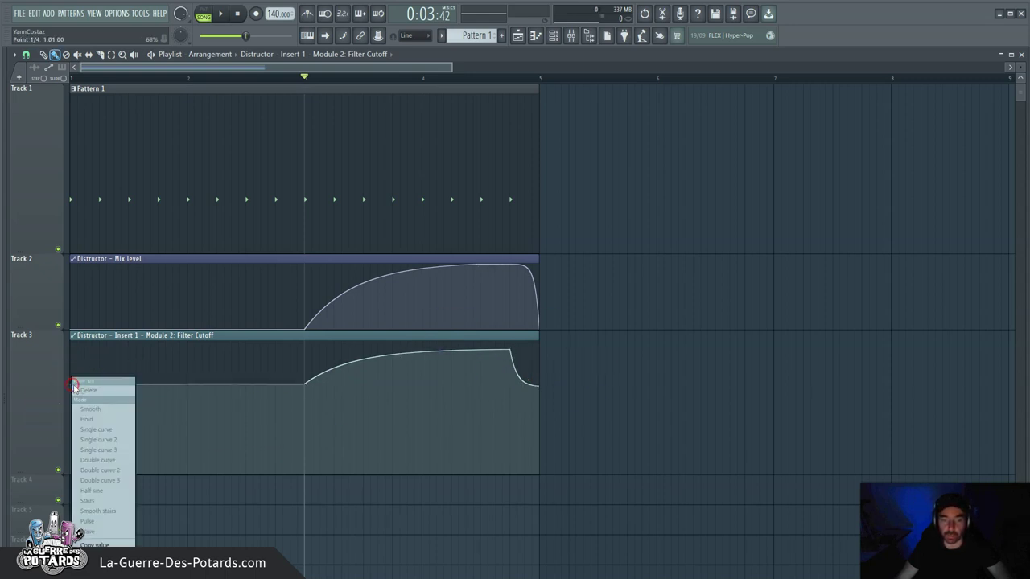
{"action": "left_click", "coordinate": [105, 552]}
{"action": "right_click", "coordinate": [539, 384]}
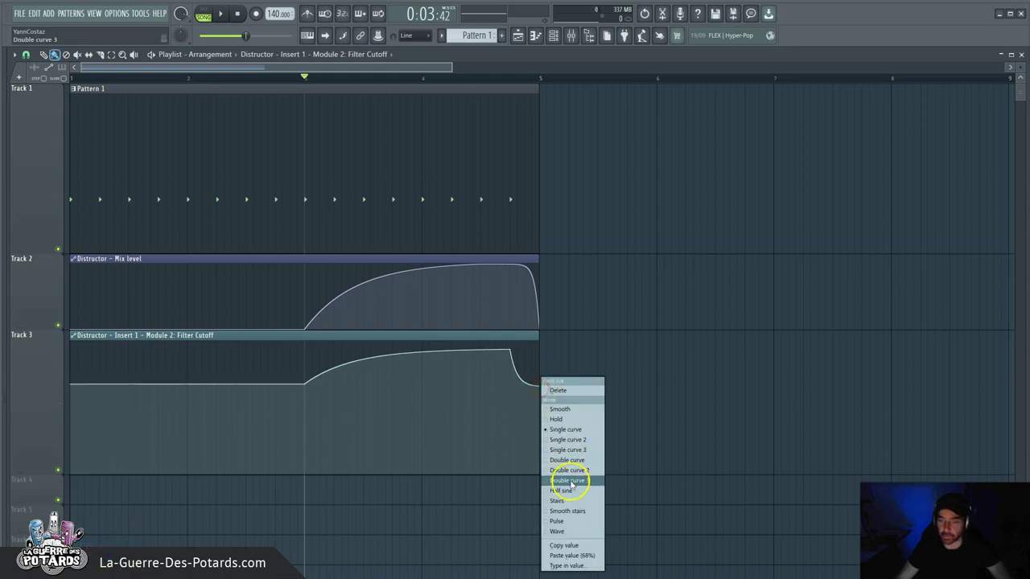
{"action": "left_click", "coordinate": [562, 556]}
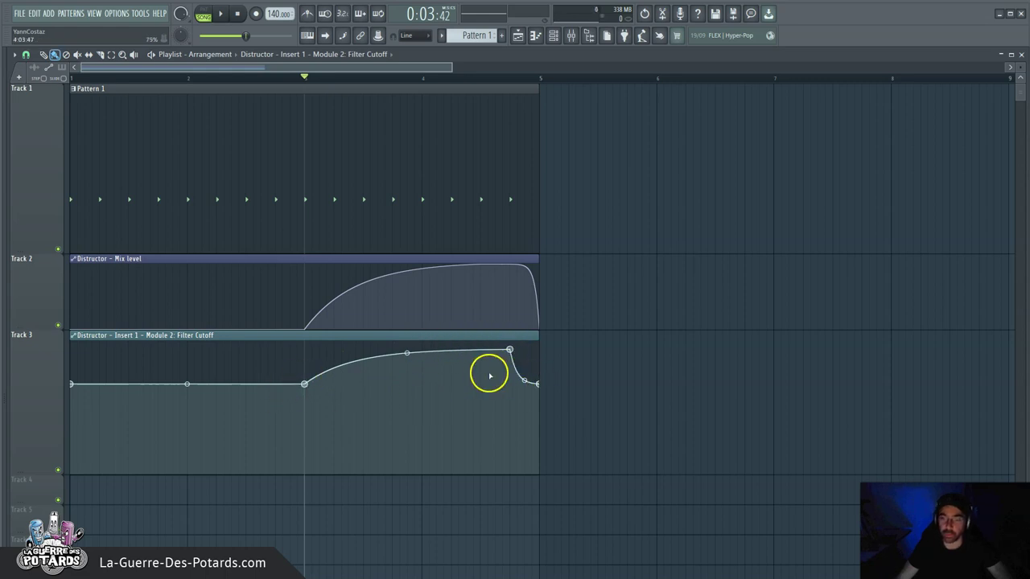
{"action": "left_click_drag", "start_coordinate": [524, 380], "coordinate": [642, 94]}
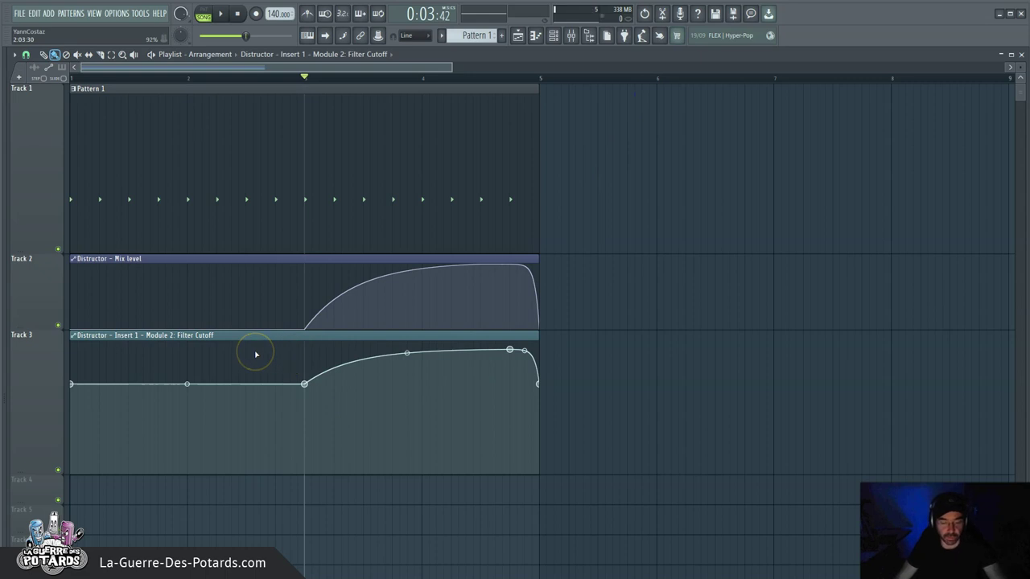
Step: Play the song with Distructor open to check how the second filter's cutoff follows the automation
{"action": "key", "text": "F9"}
{"action": "left_click", "coordinate": [317, 345]}
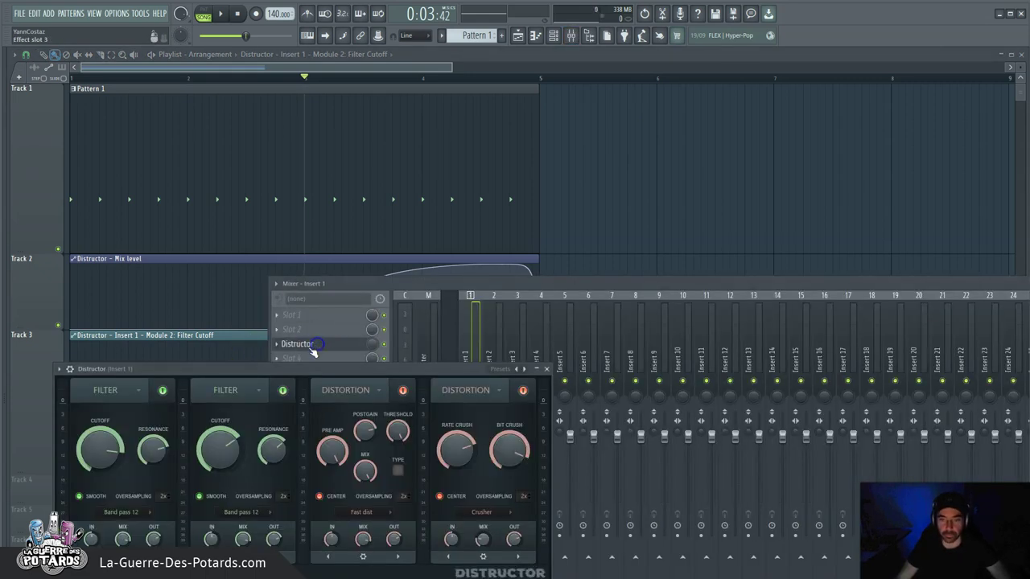
{"action": "key", "text": "space"}
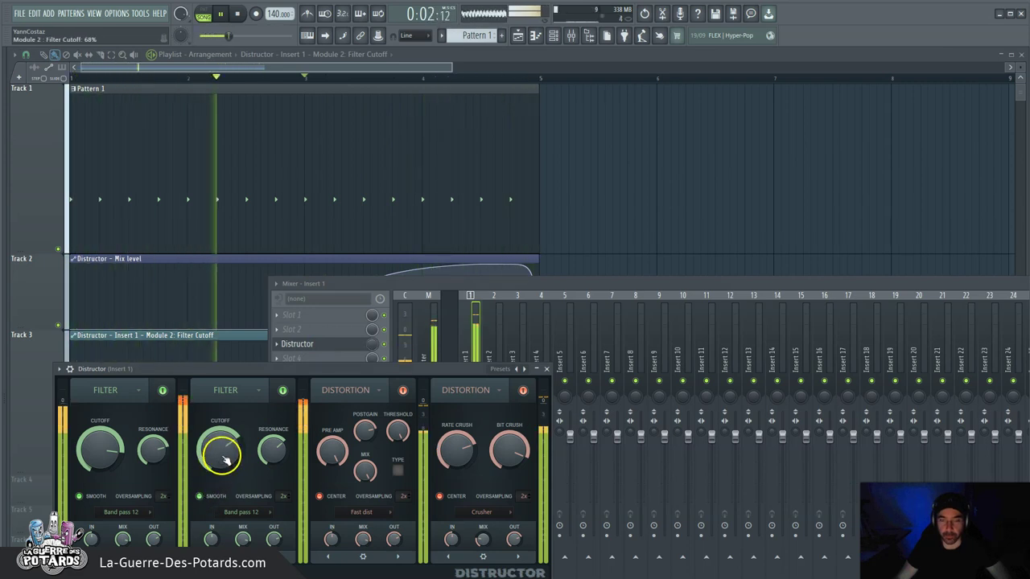
{"action": "key", "text": "Escape"}
{"action": "key", "text": "Escape"}
Step: Lower the cutoff automation's peak point and add a dip at bar 4, below the starting level, with a fast-falling curve from bar 3
{"action": "left_click_drag", "start_coordinate": [510, 351], "coordinate": [510, 364]}
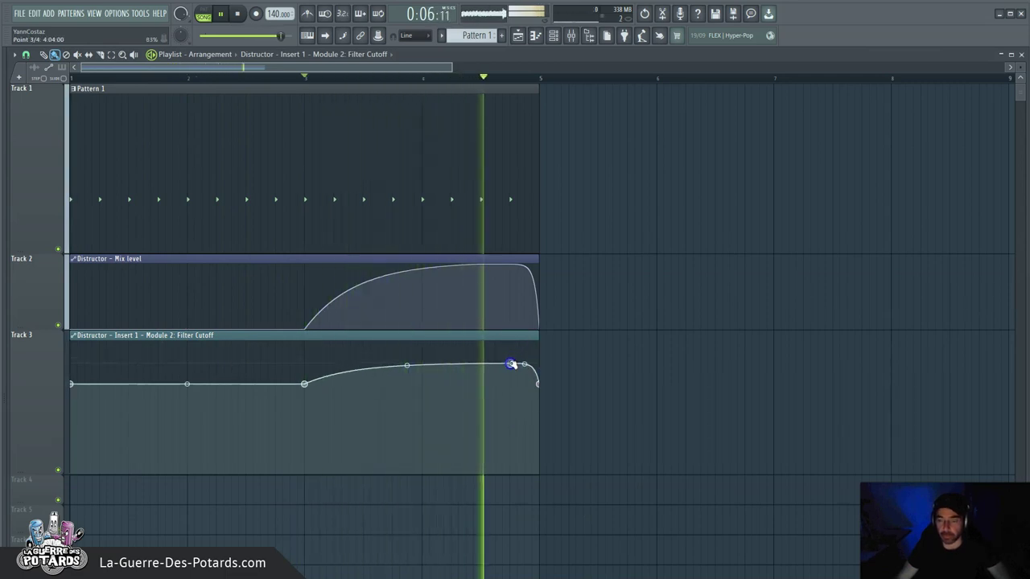
{"action": "key", "text": "space"}
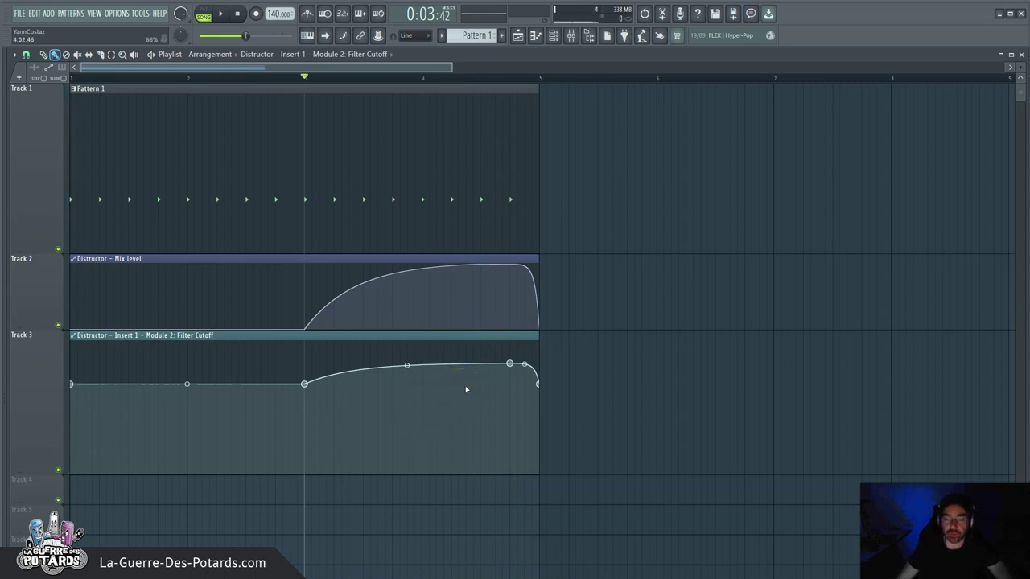
{"action": "left_click", "coordinate": [423, 422]}
{"action": "left_click_drag", "start_coordinate": [363, 403], "coordinate": [363, 426]}
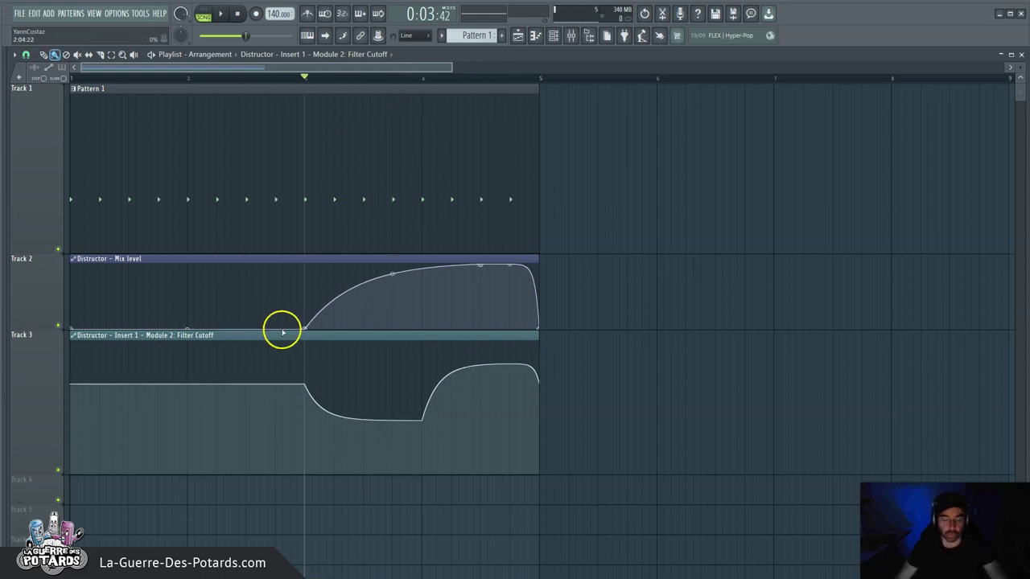
Step: Play the song with Distructor open to hear the cutoff dip and rise between bars 3 and 5
{"action": "key", "text": "F9"}
{"action": "left_click", "coordinate": [322, 345]}
{"action": "key", "text": "space"}
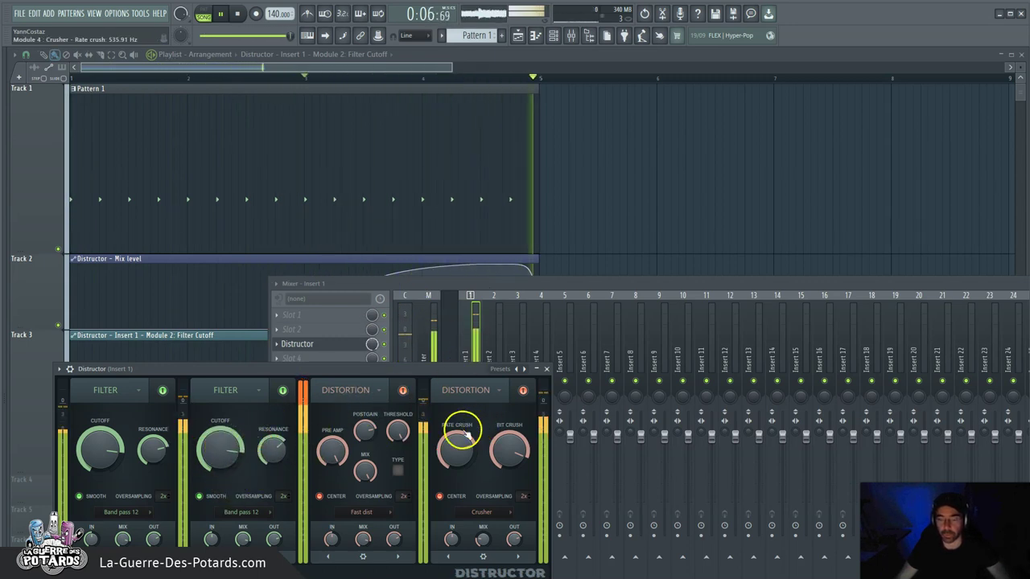
{"action": "key", "text": "space"}
{"action": "key", "text": "Escape"}
{"action": "left_click", "coordinate": [267, 457]}
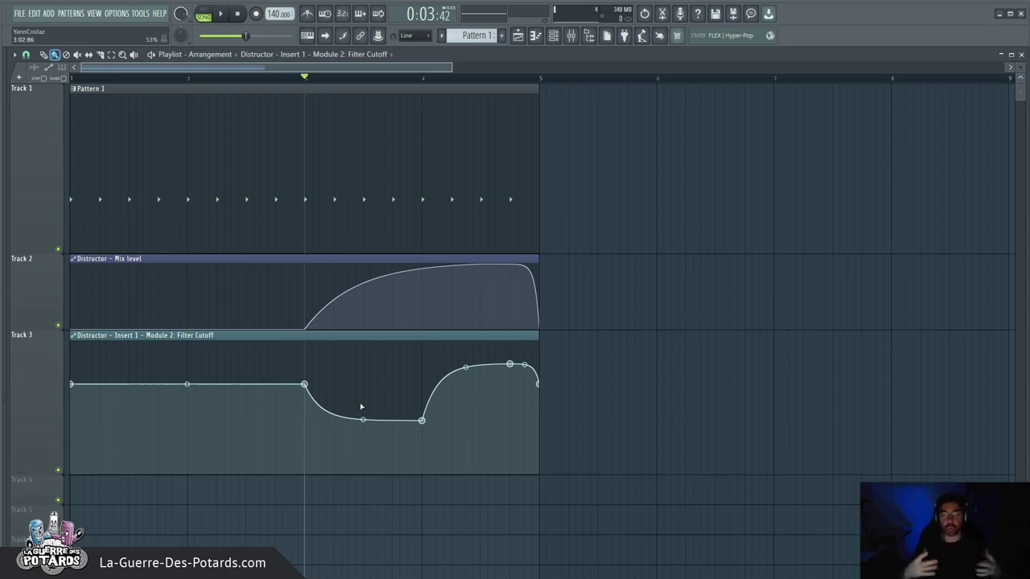
Step: Review Distructor's filter and distortion module controls and its mix level on Insert 1
{"action": "key", "text": "F9"}
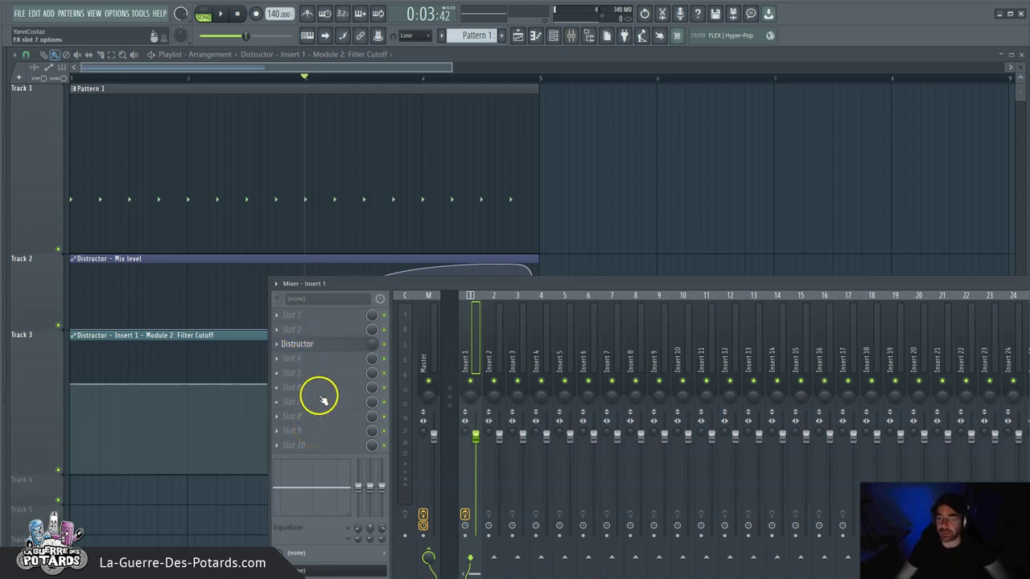
{"action": "left_click", "coordinate": [309, 348]}
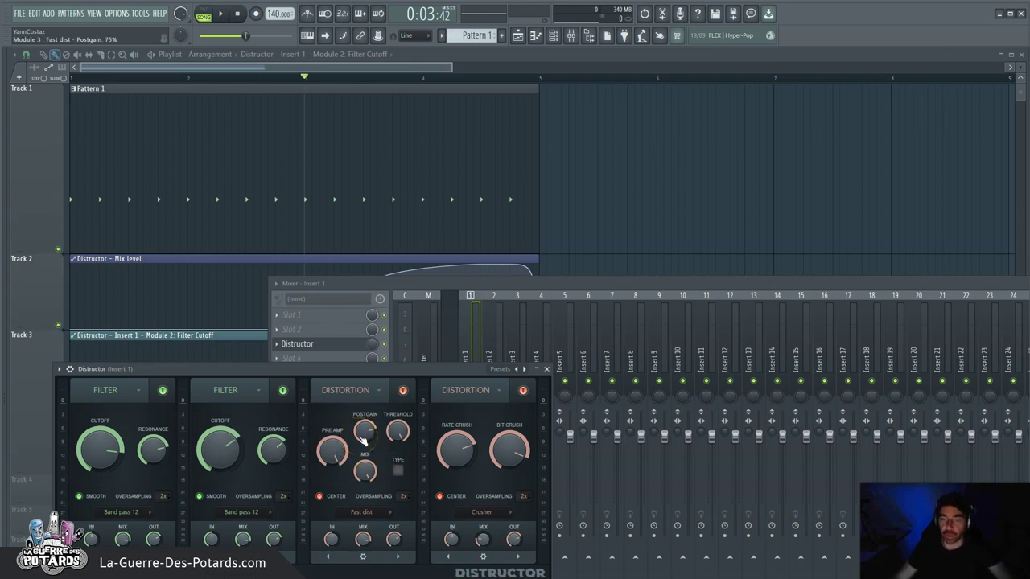
{"action": "key", "text": "Escape"}
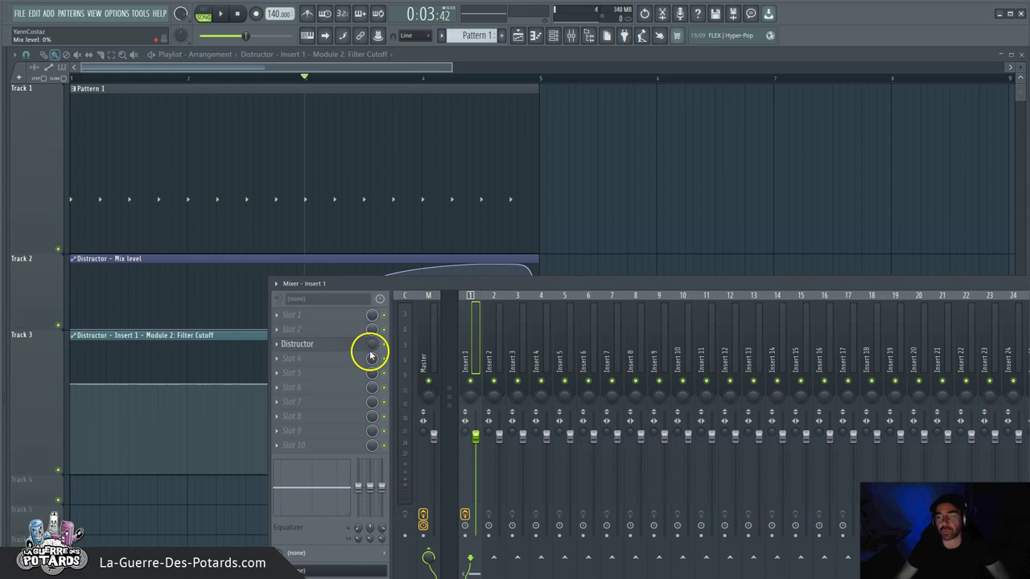
{"action": "left_click", "coordinate": [315, 347]}
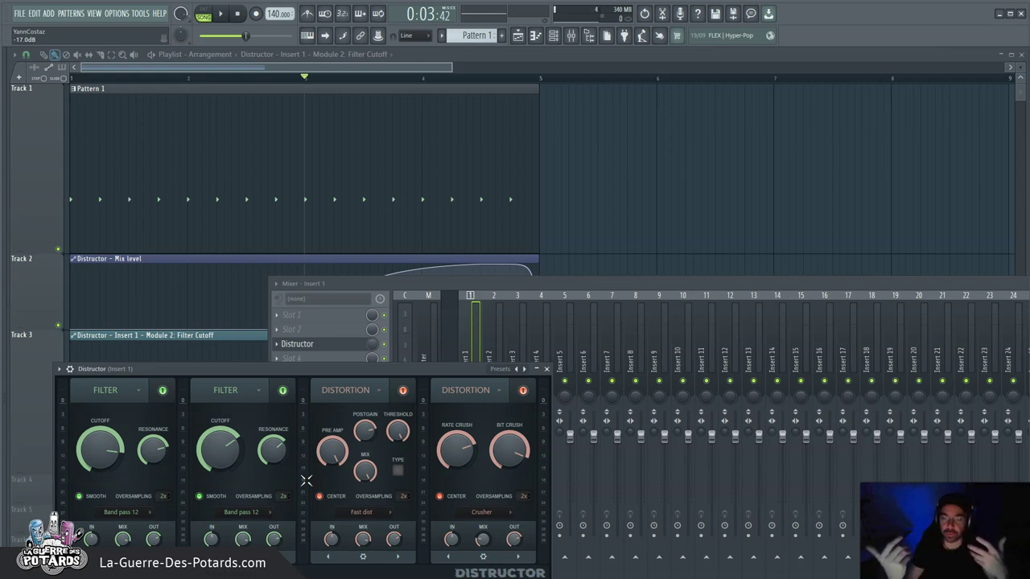
{"action": "left_click", "coordinate": [283, 447]}
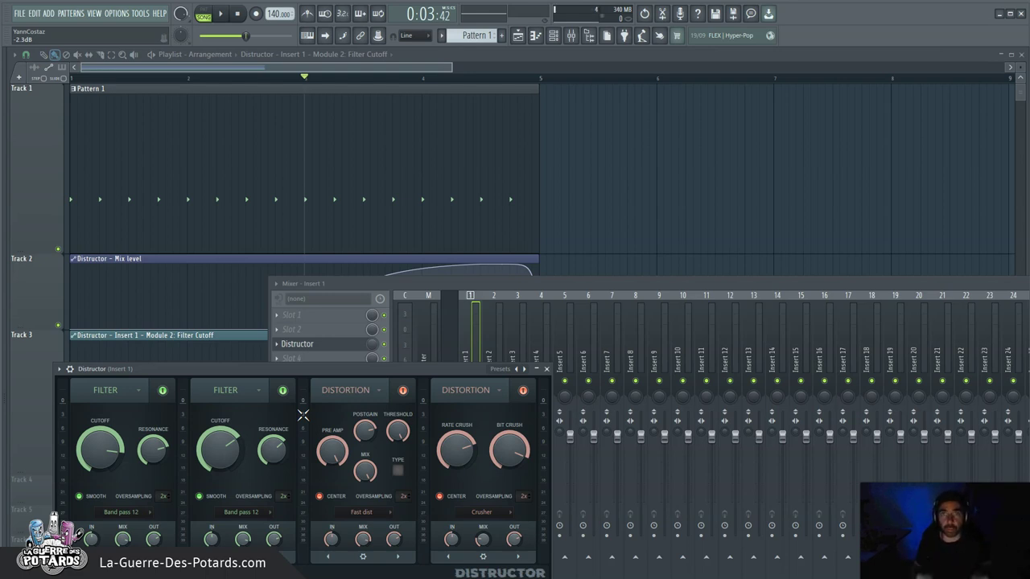
Step: Switch to the Photos window showing the image CTA-MS.jpg
{"action": "key", "text": "alt+Tab"}
{"action": "key", "text": "alt+Tab"}
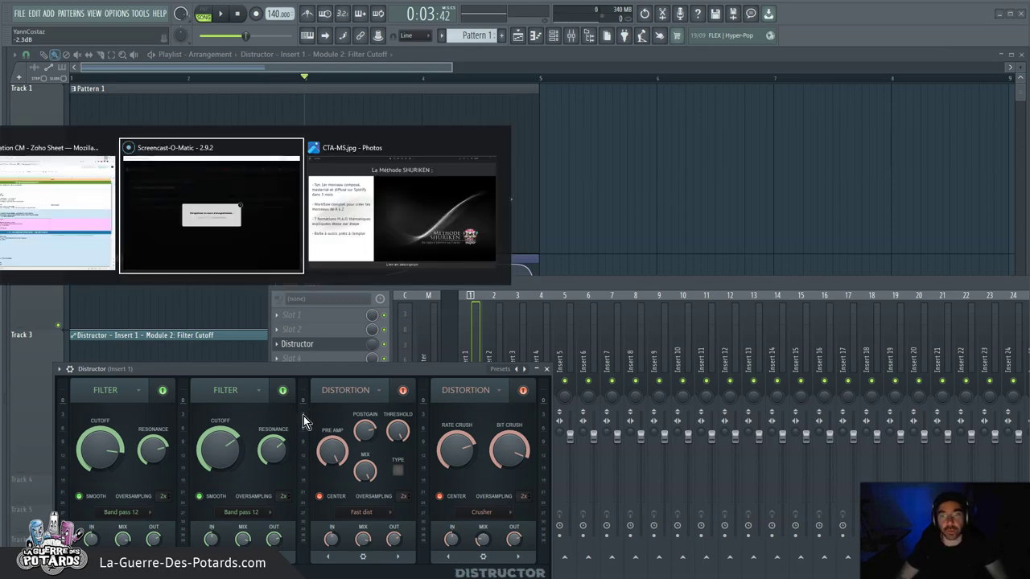
{"action": "key", "text": "alt+Tab"}
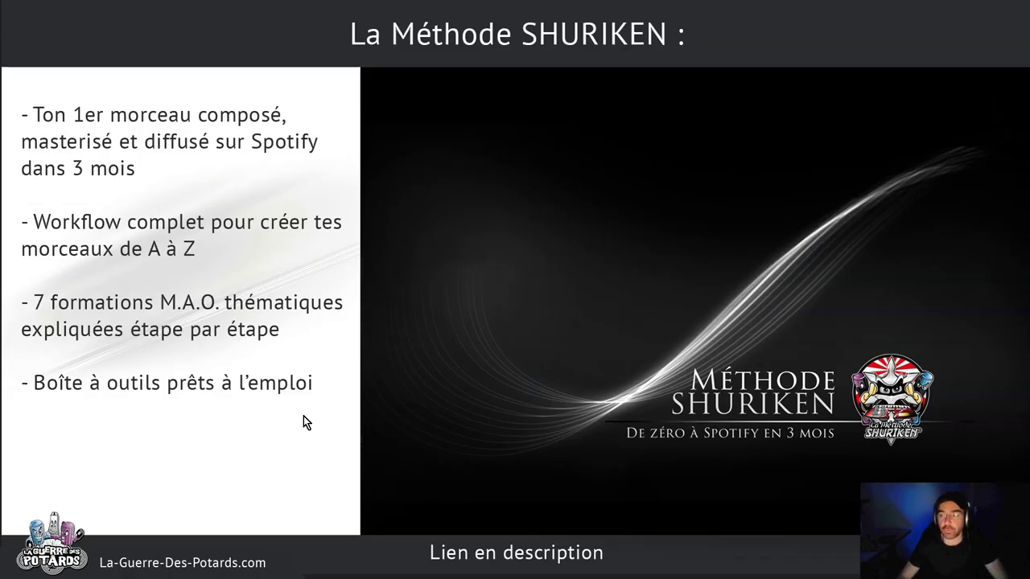